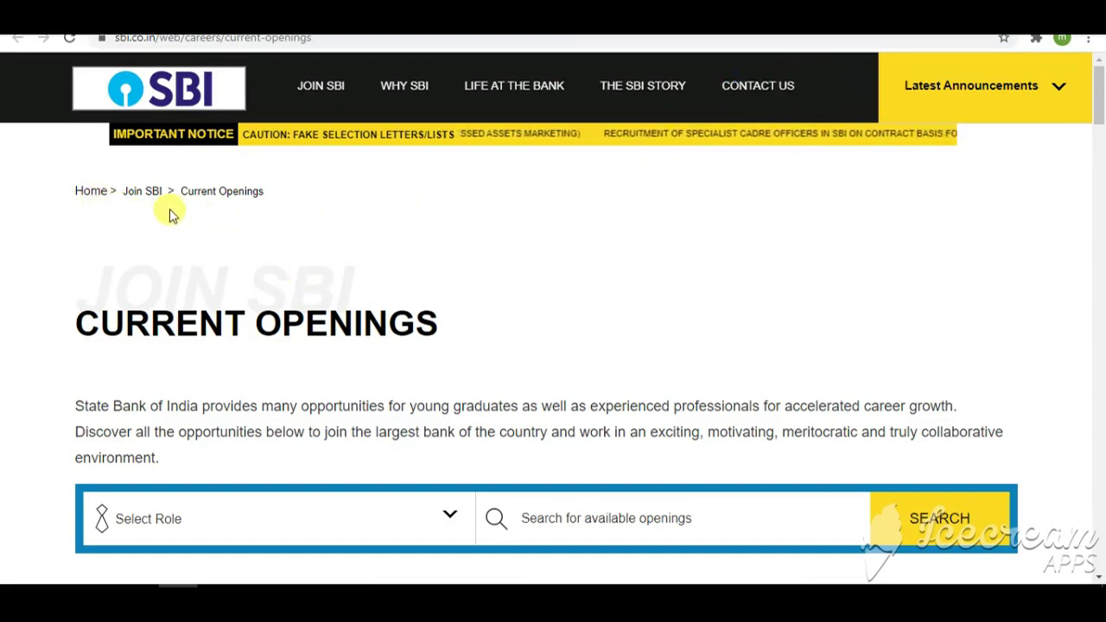
# Revisit the Google results for "sbi so 2020", return to SBI's Current Openings page and look over the Specialist Cadre Officer listings.
pyautogui.hotkey('alt', 'Left')
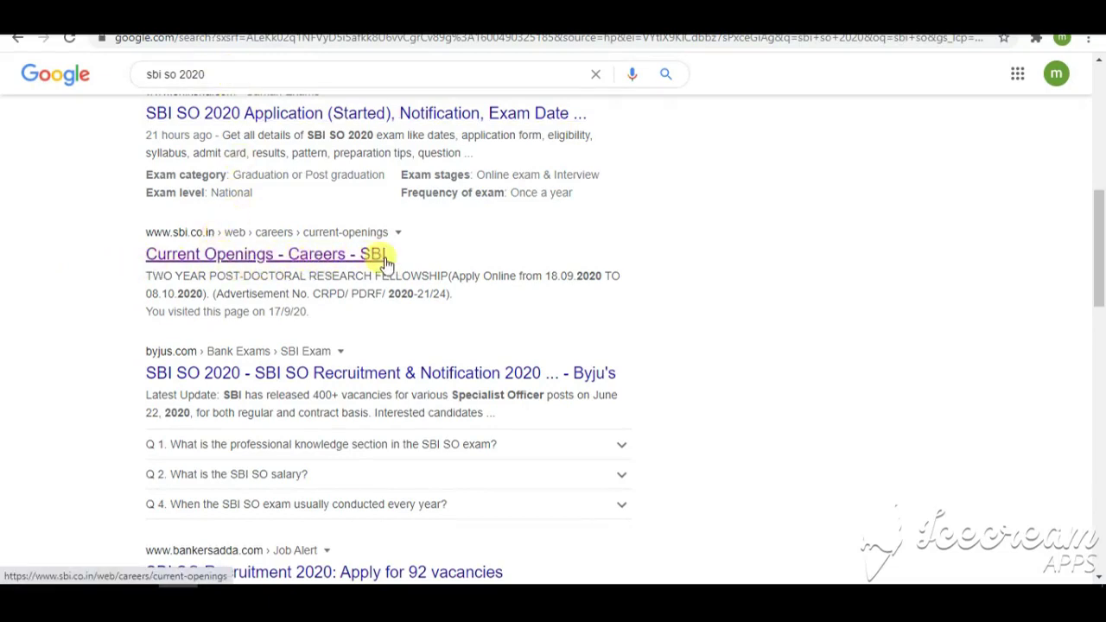
pyautogui.hotkey('ctrl', 'Tab')
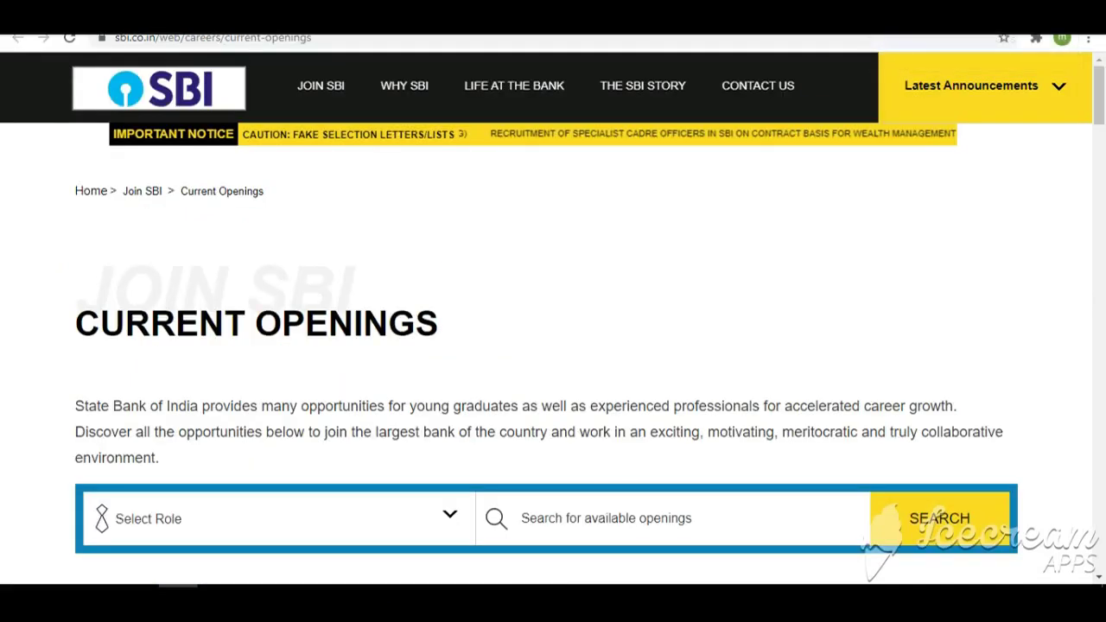
pyautogui.scroll(-3, 552, 332)
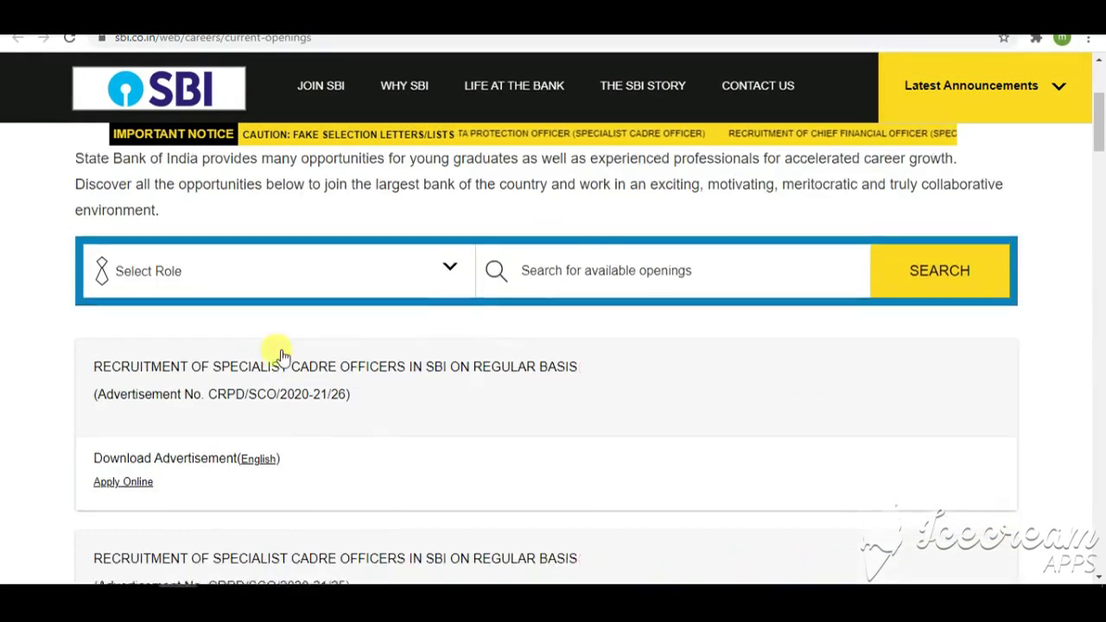
pyautogui.scroll(-4, 275, 349)
pyautogui.scroll(4, 271, 345)
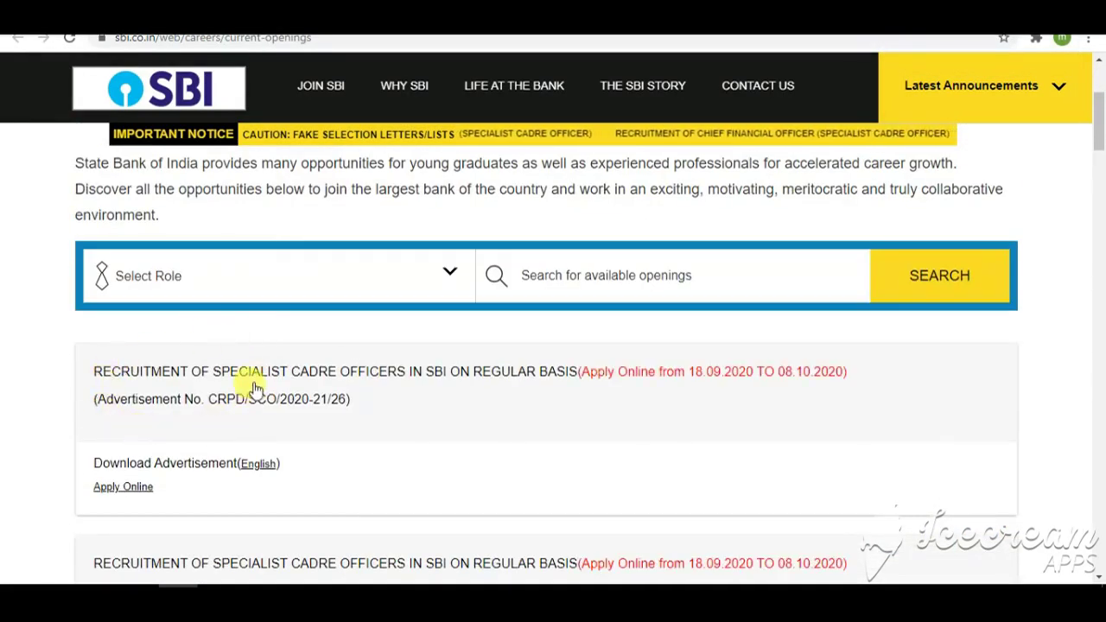
# Read the English advertisement for CRPD/SCO/2020-21/26, enlarging its post and qualification details, and return to the current openings.
pyautogui.scroll(-2, 247, 378)
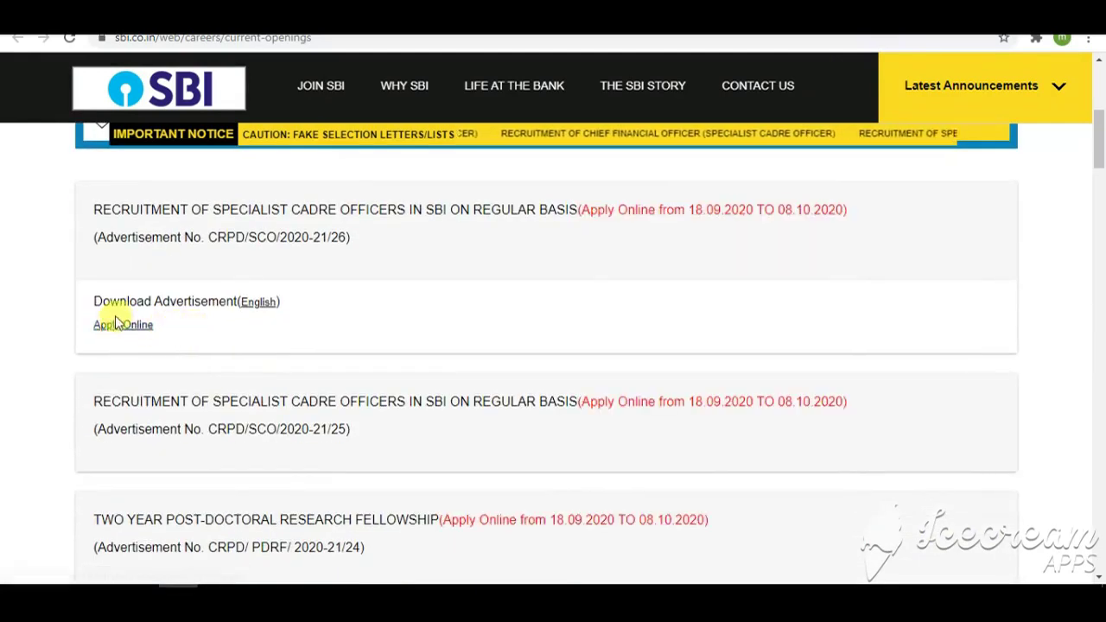
pyautogui.click(268, 314)
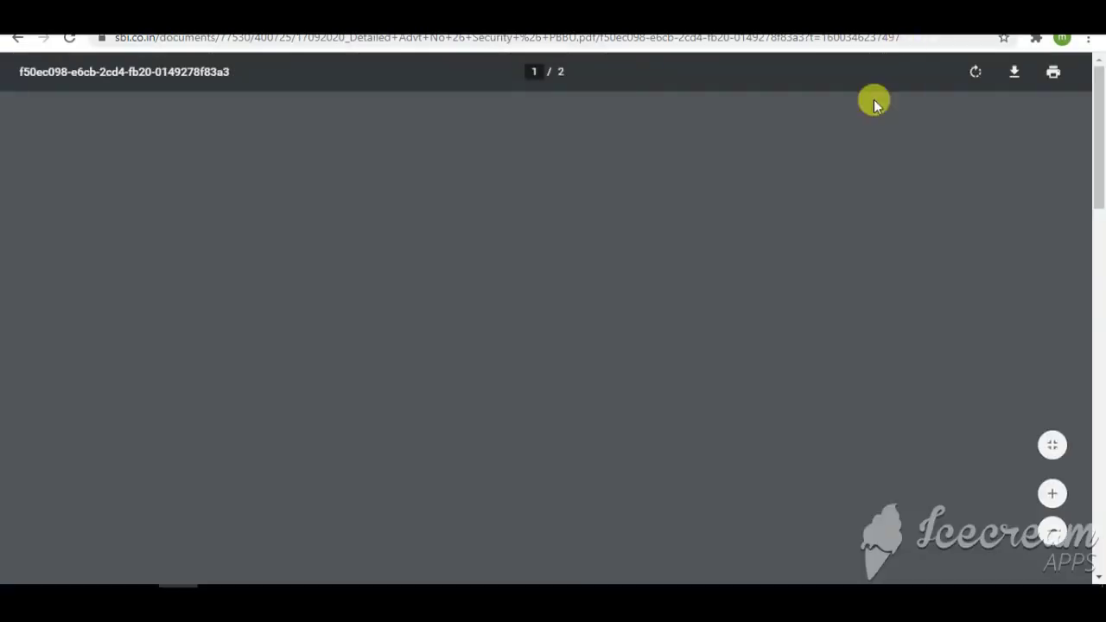
pyautogui.scroll(-6, 716, 309)
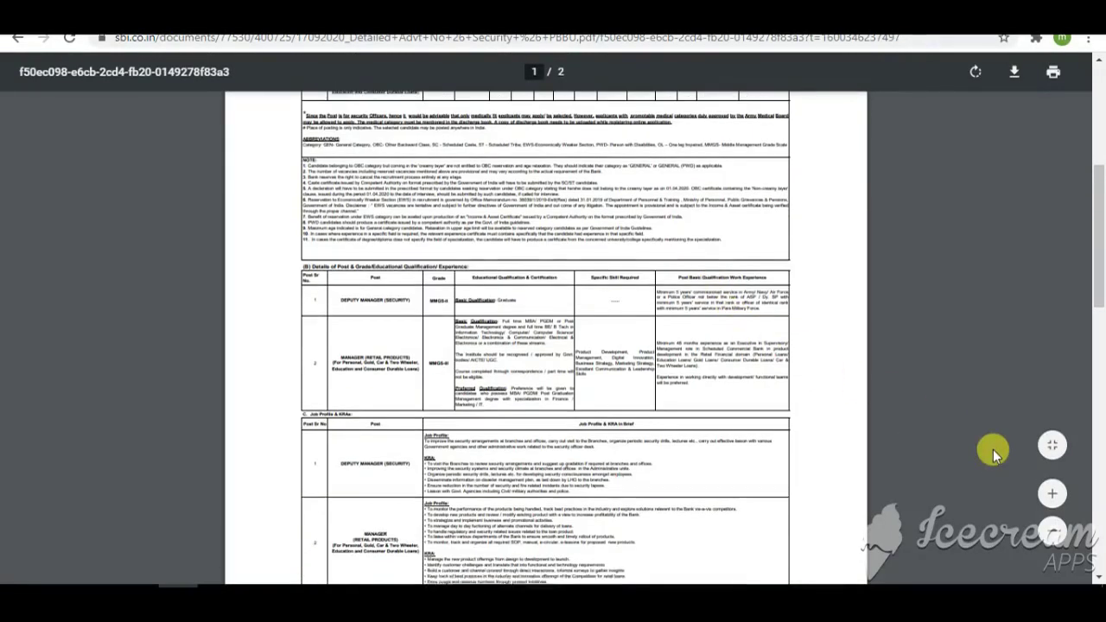
pyautogui.click(1052, 497)
pyautogui.click(1051, 497)
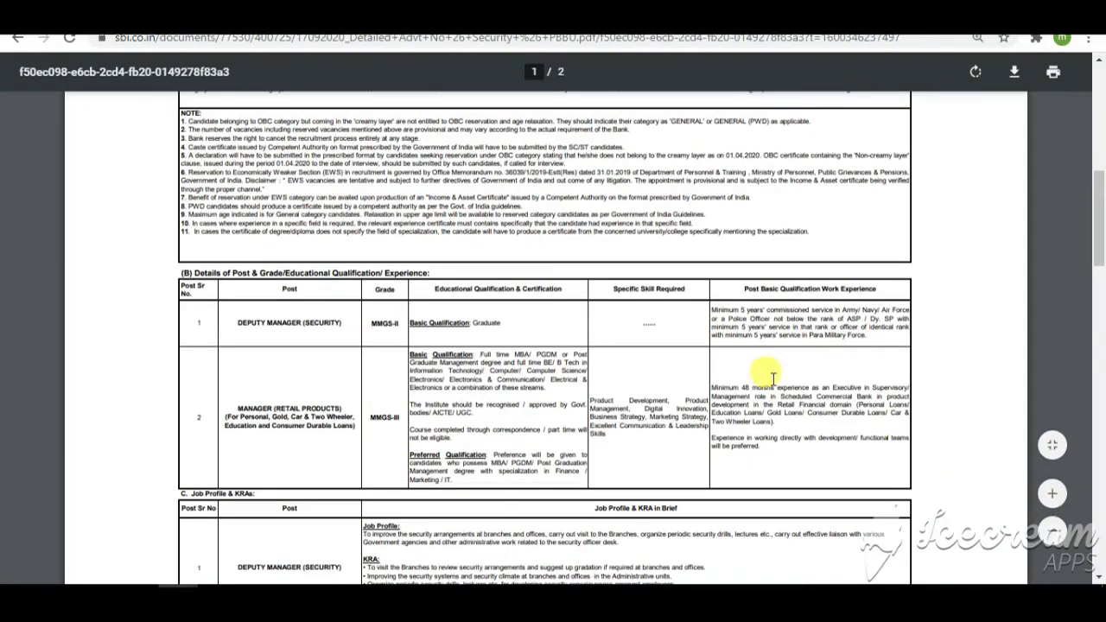
pyautogui.click(10, 38)
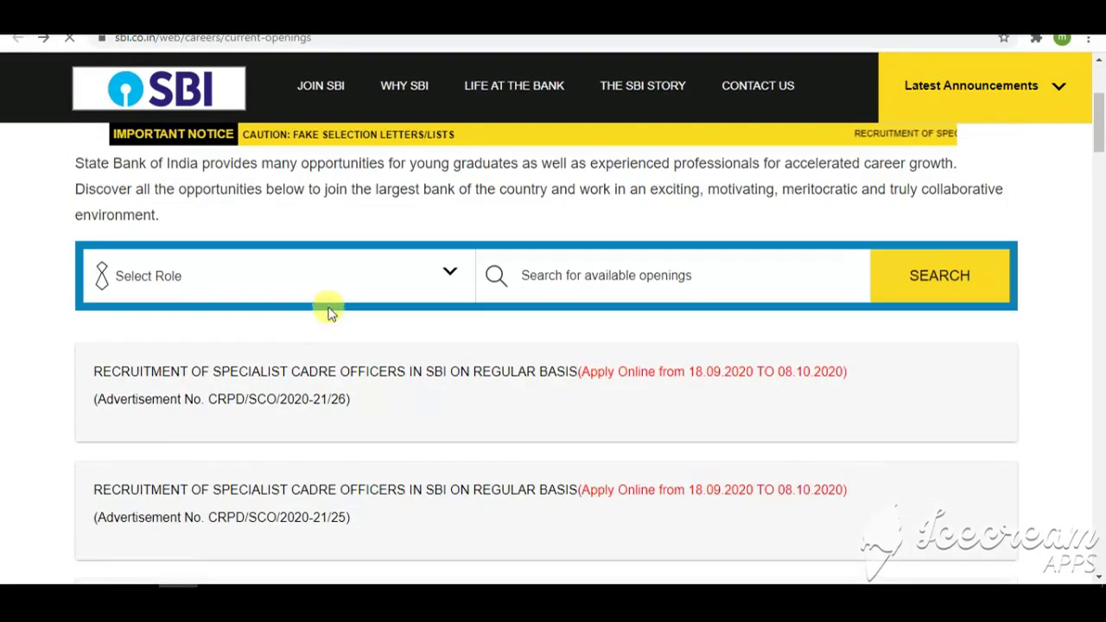
# Open the online application for Advertisement No. CRPD/SCO/2020-21/26 and look through all fields of its registration form.
pyautogui.click(658, 389)
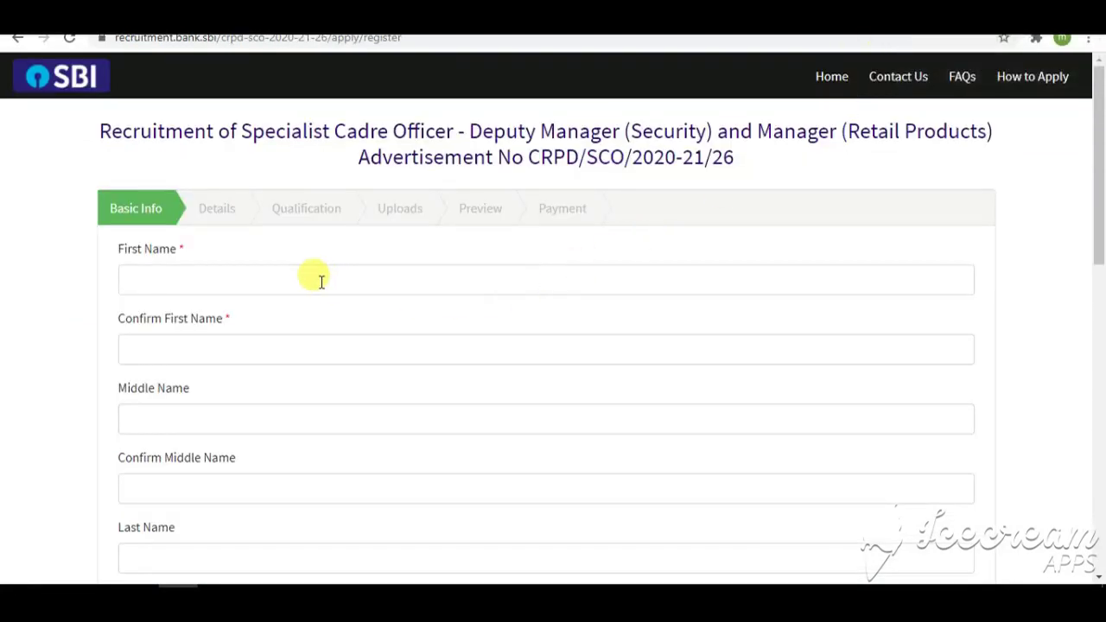
pyautogui.scroll(-3, 185, 178)
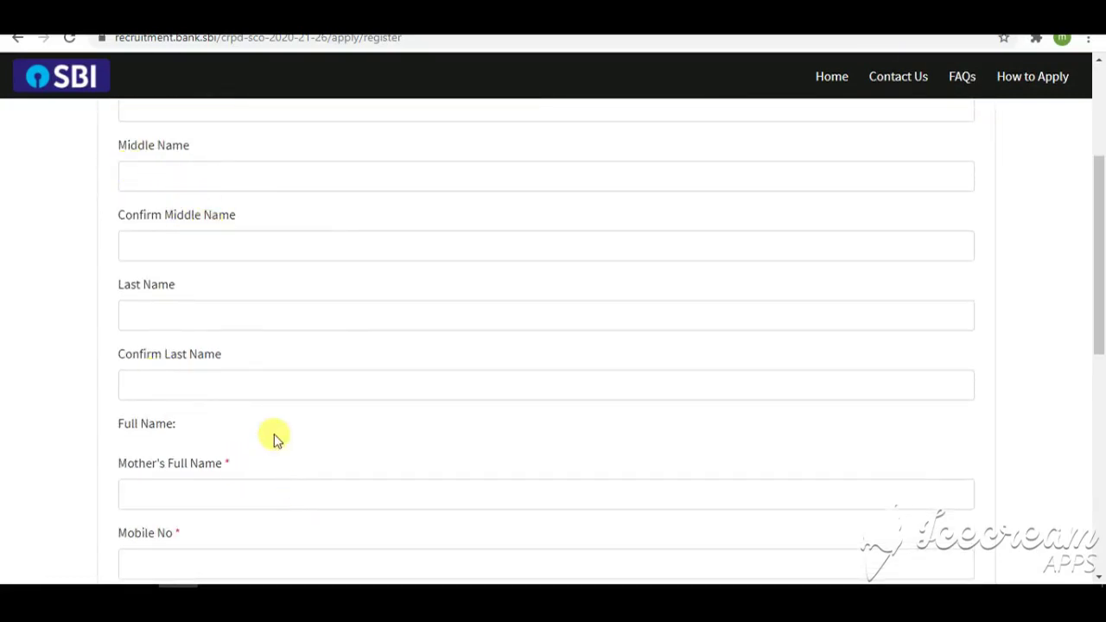
pyautogui.scroll(-2, 233, 407)
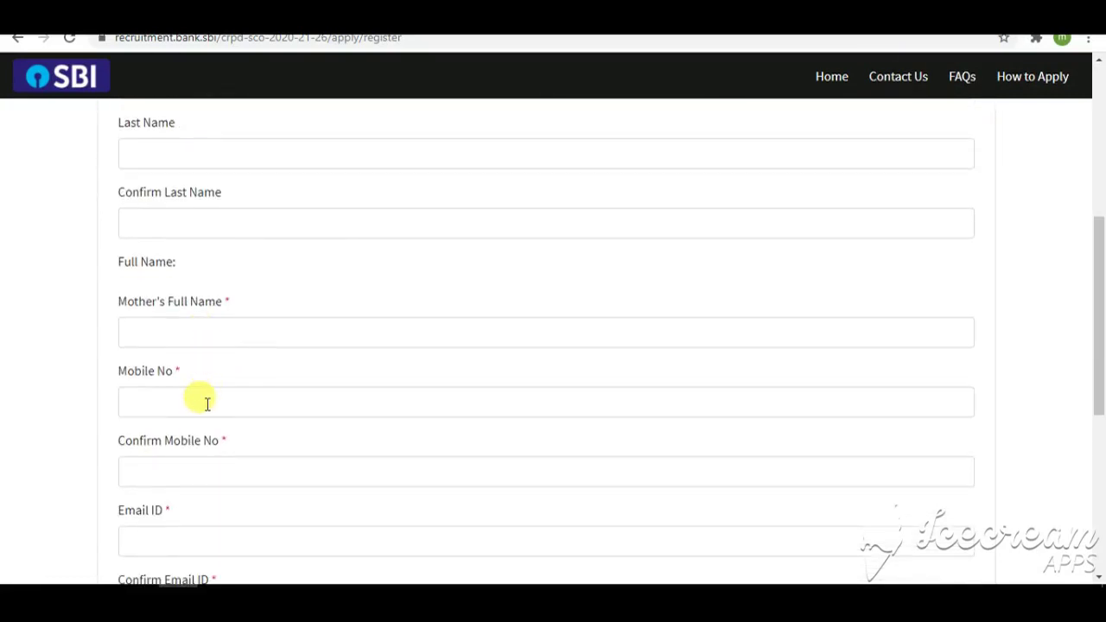
pyautogui.scroll(-2, 207, 389)
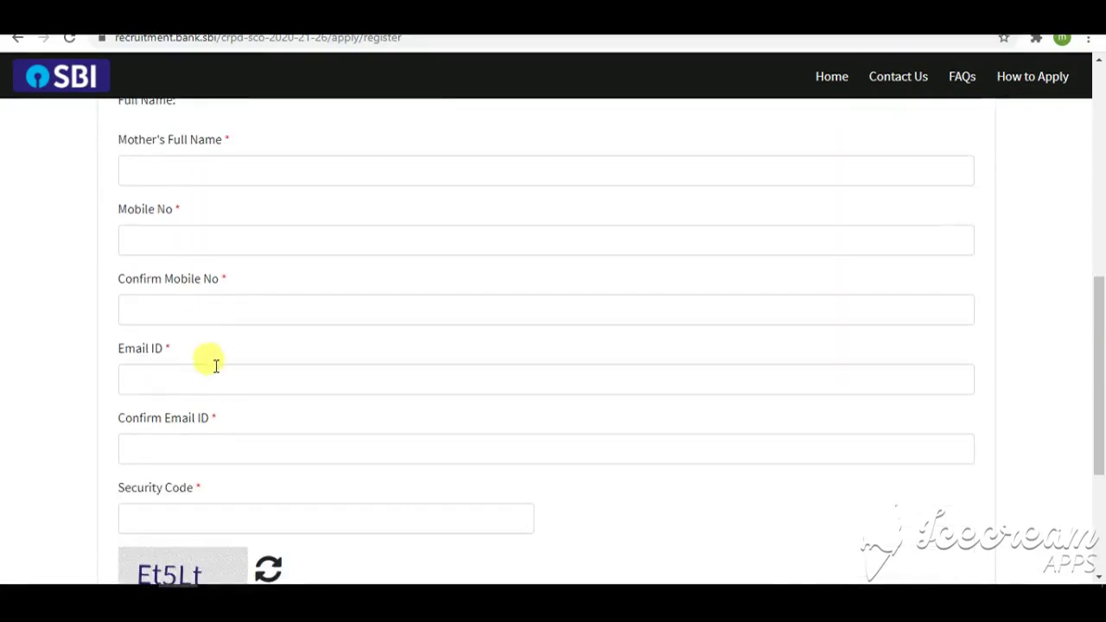
pyautogui.scroll(-3, 217, 447)
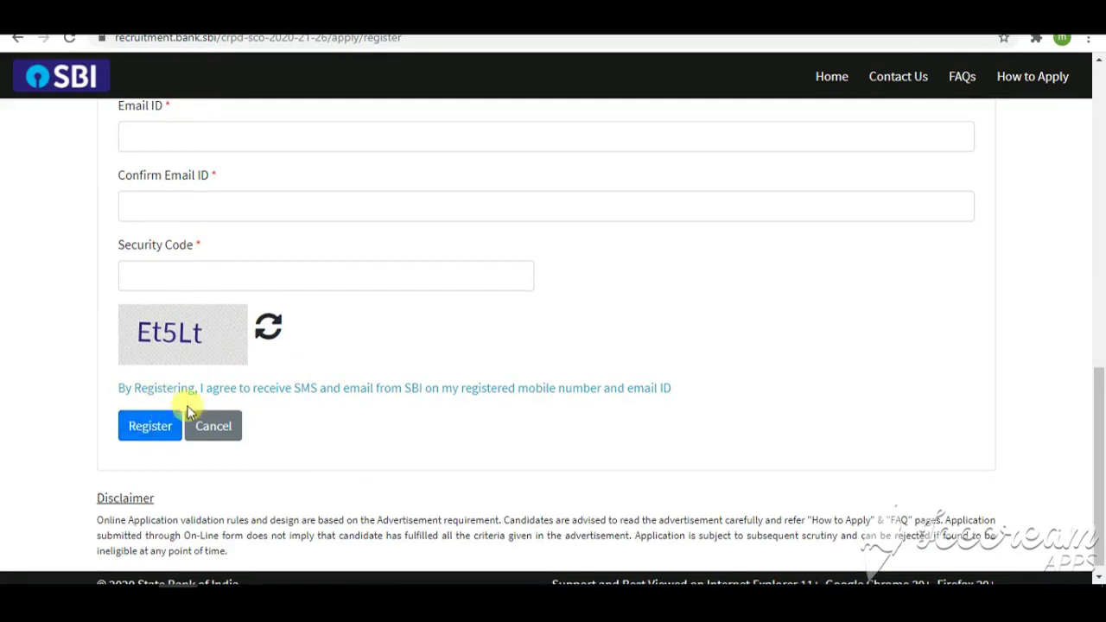
pyautogui.scroll(10, 189, 411)
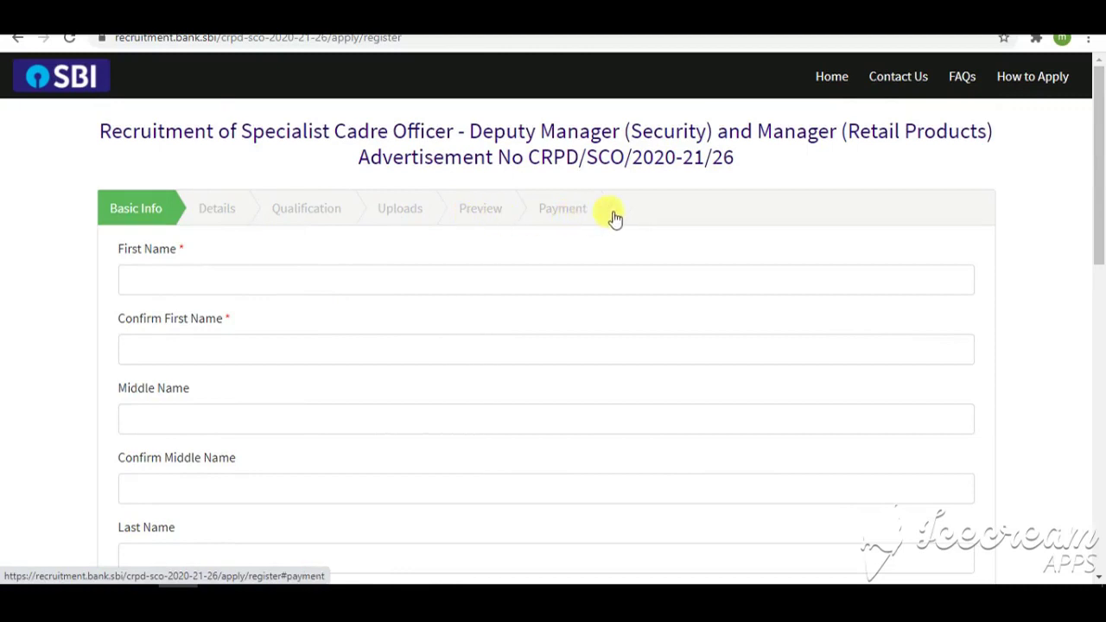
# Open the How to Apply instructions and recheck the name and parent fields of the blank registration form.
pyautogui.click(1041, 80)
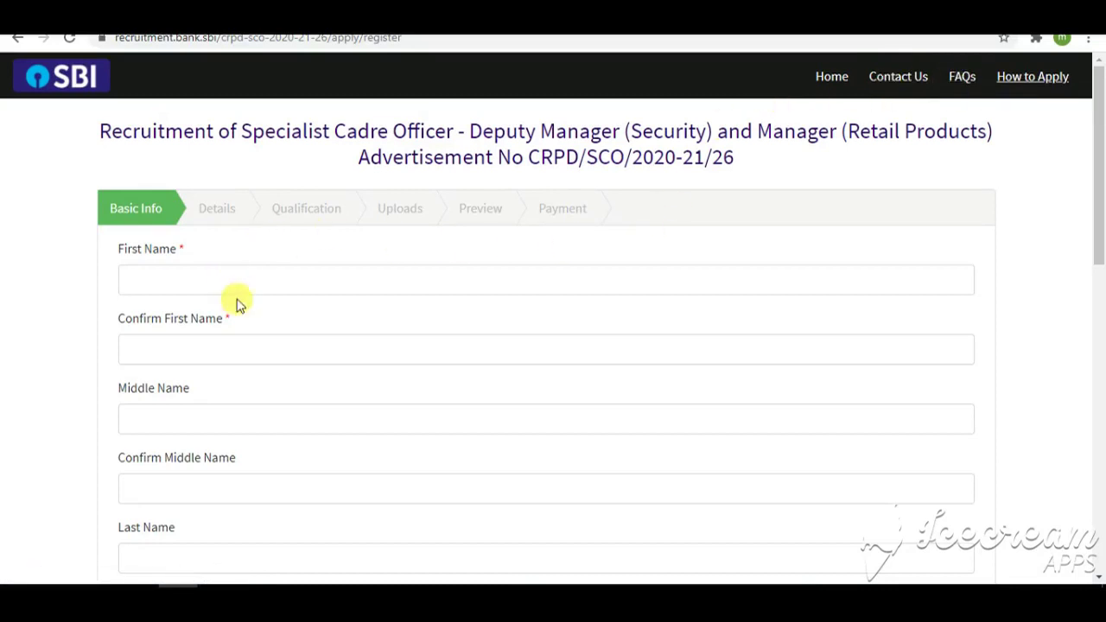
pyautogui.scroll(-3, 250, 311)
pyautogui.scroll(3, 260, 317)
pyautogui.scroll(-3, 286, 376)
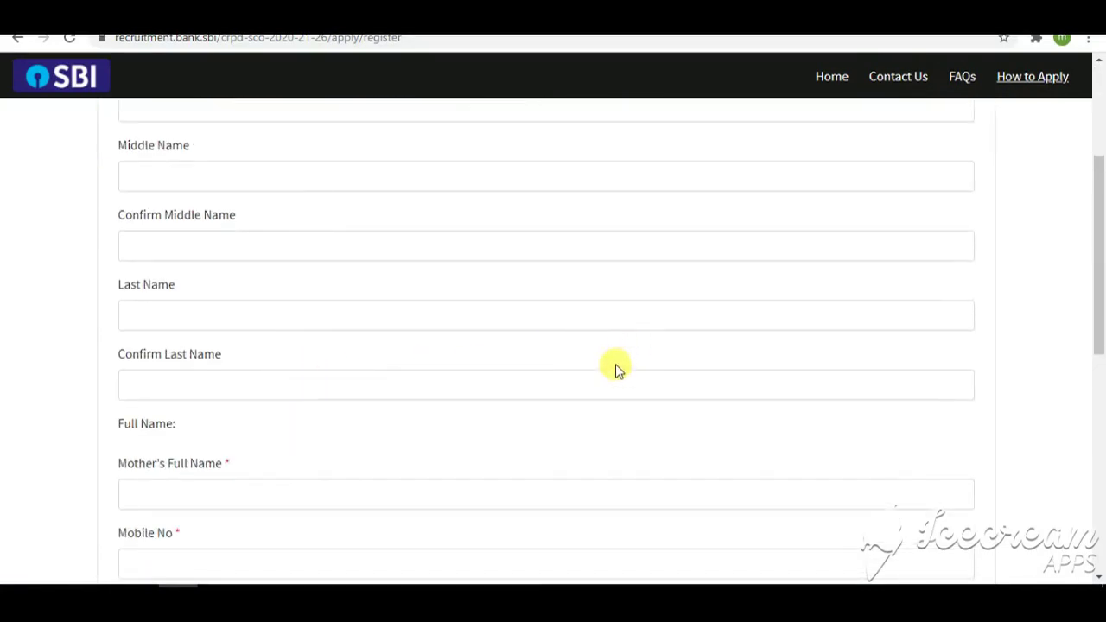
pyautogui.scroll(3, 596, 376)
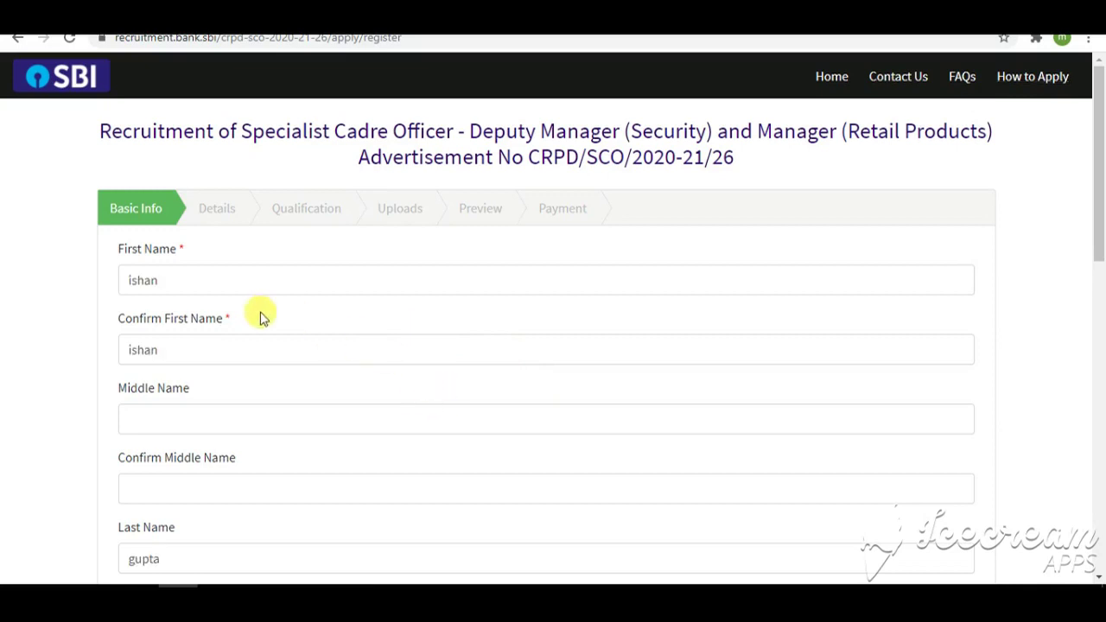
# Check the filled-in name, mobile, email and security code fields and try to submit the registration.
pyautogui.scroll(-4, 269, 308)
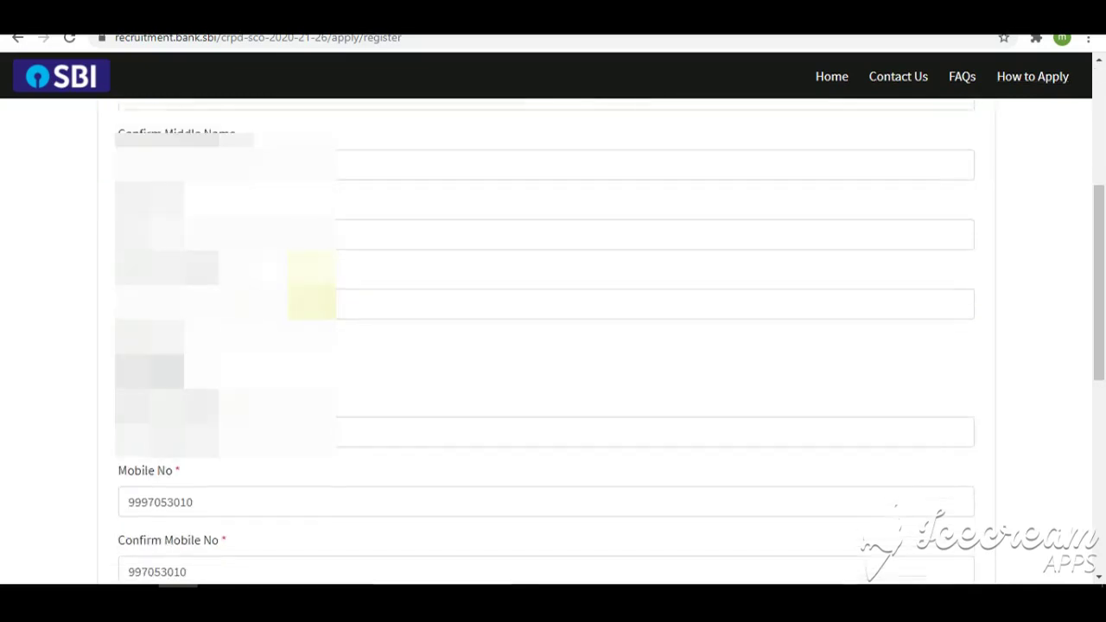
pyautogui.scroll(-7, 371, 303)
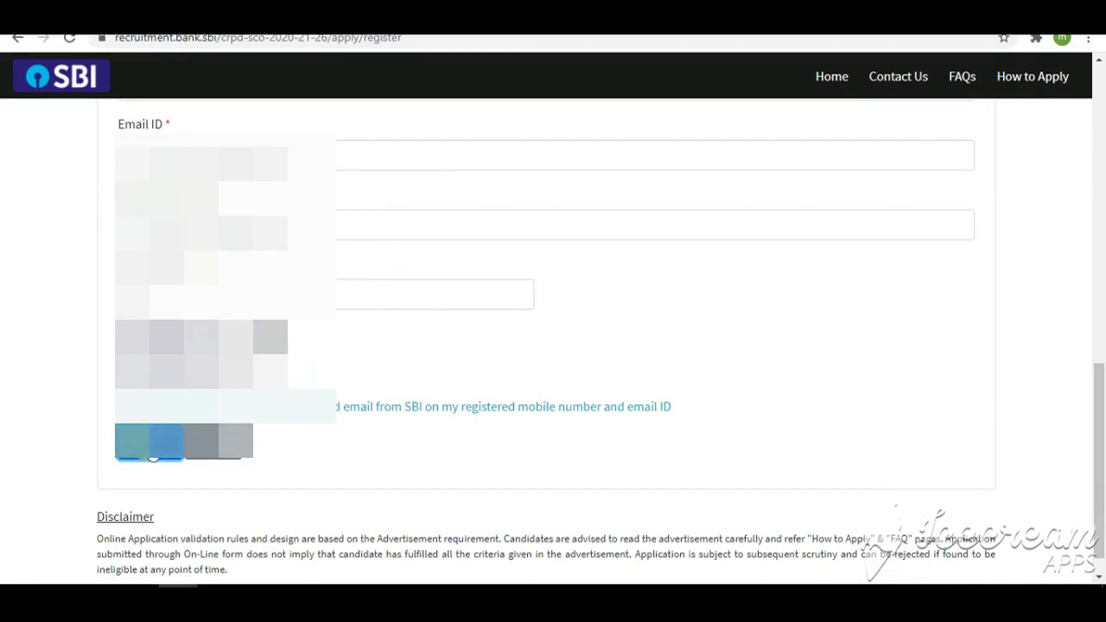
pyautogui.click(152, 455)
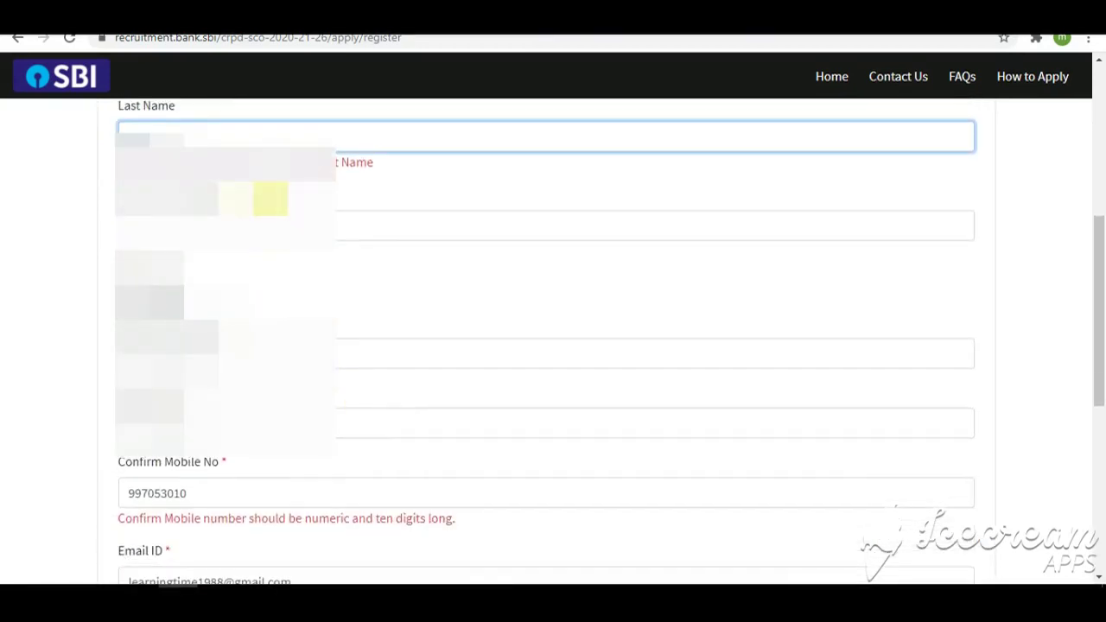
pyautogui.scroll(-6, 304, 237)
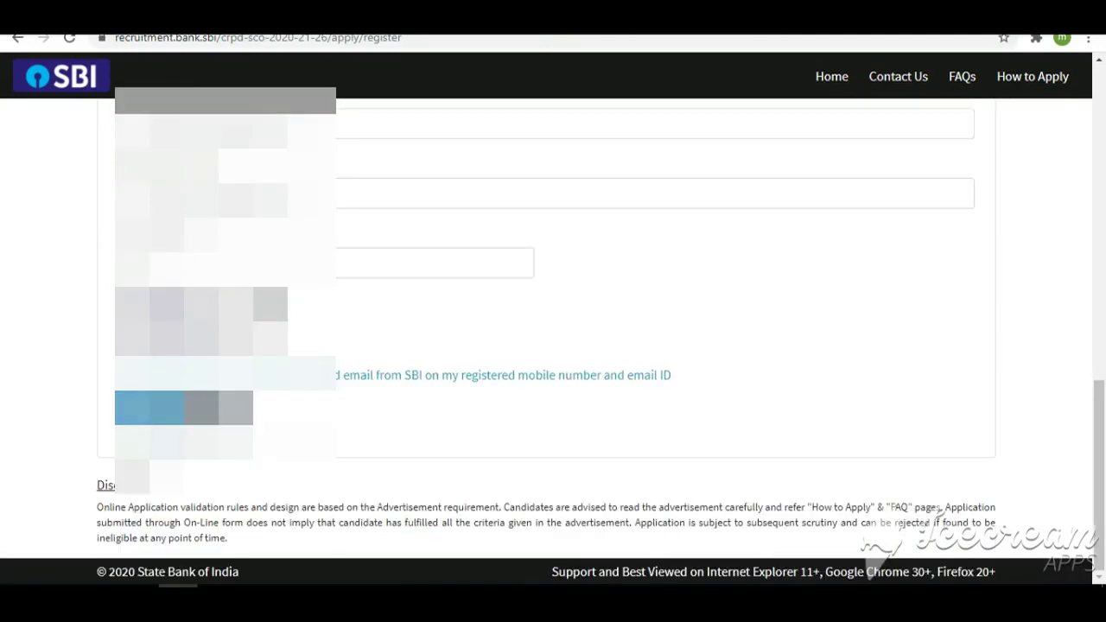
pyautogui.click(149, 406)
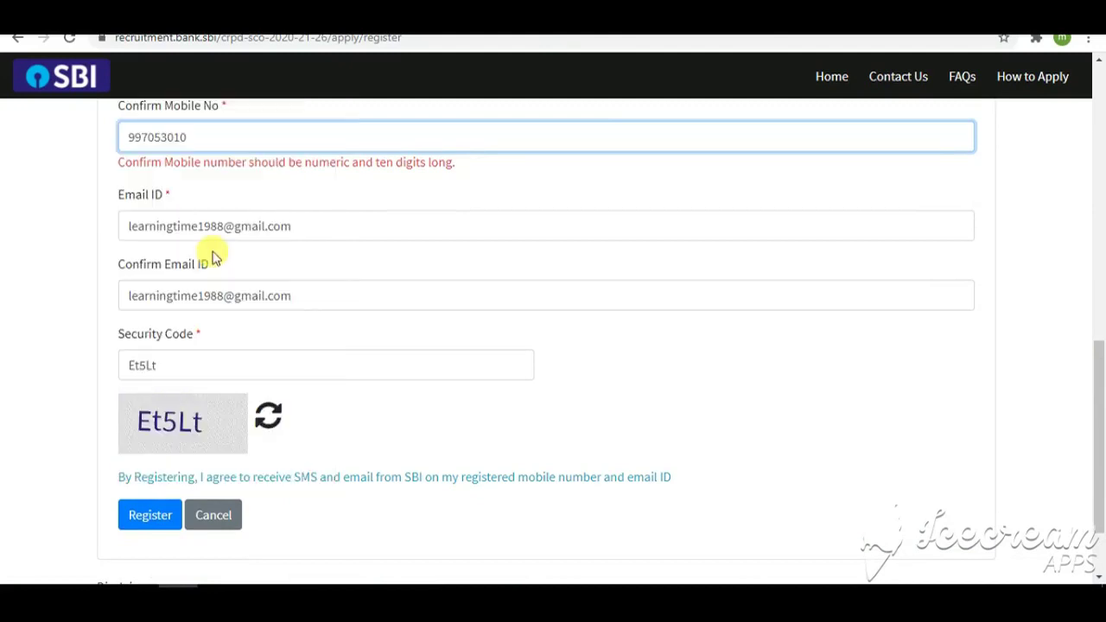
# Submit the registration, confirm that the entered information is correct and accept the eligibility notice.
pyautogui.press('Return')
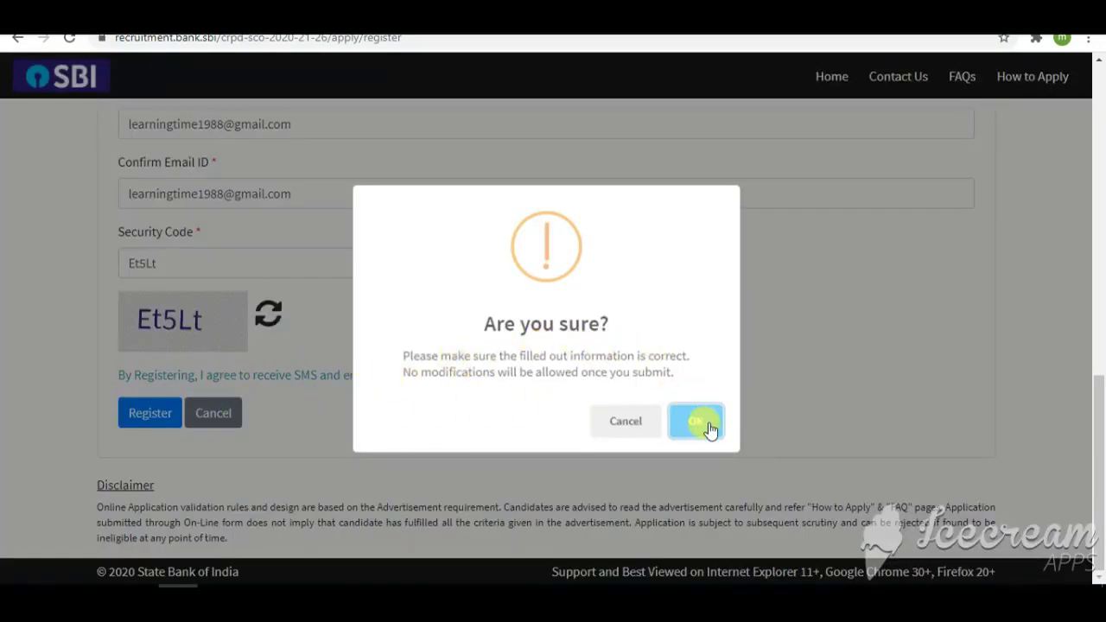
pyautogui.press('Return')
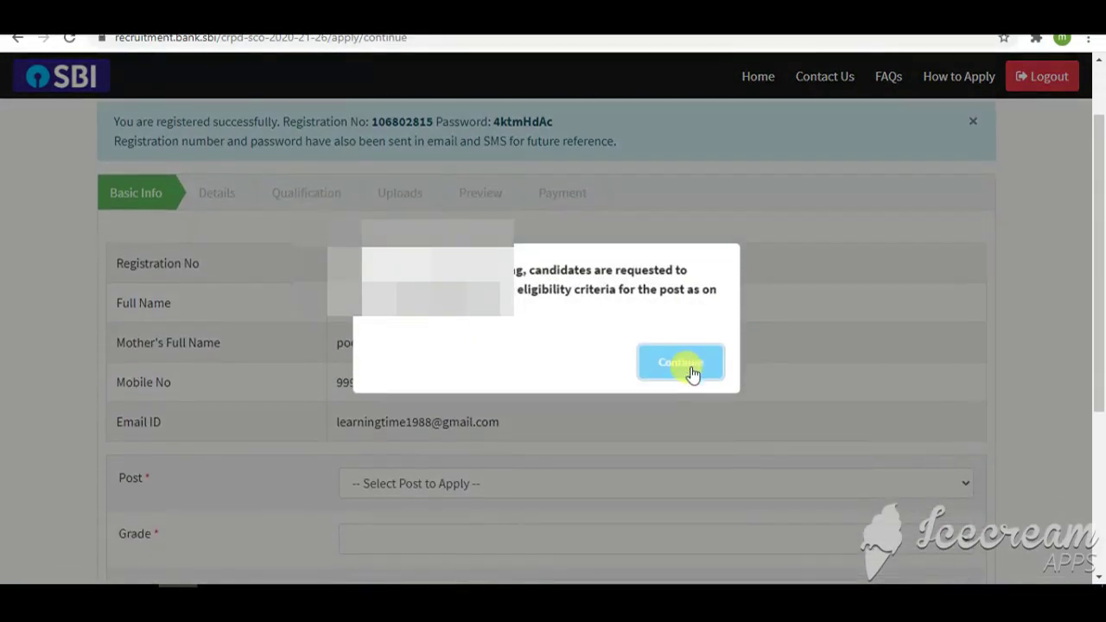
pyautogui.click(679, 369)
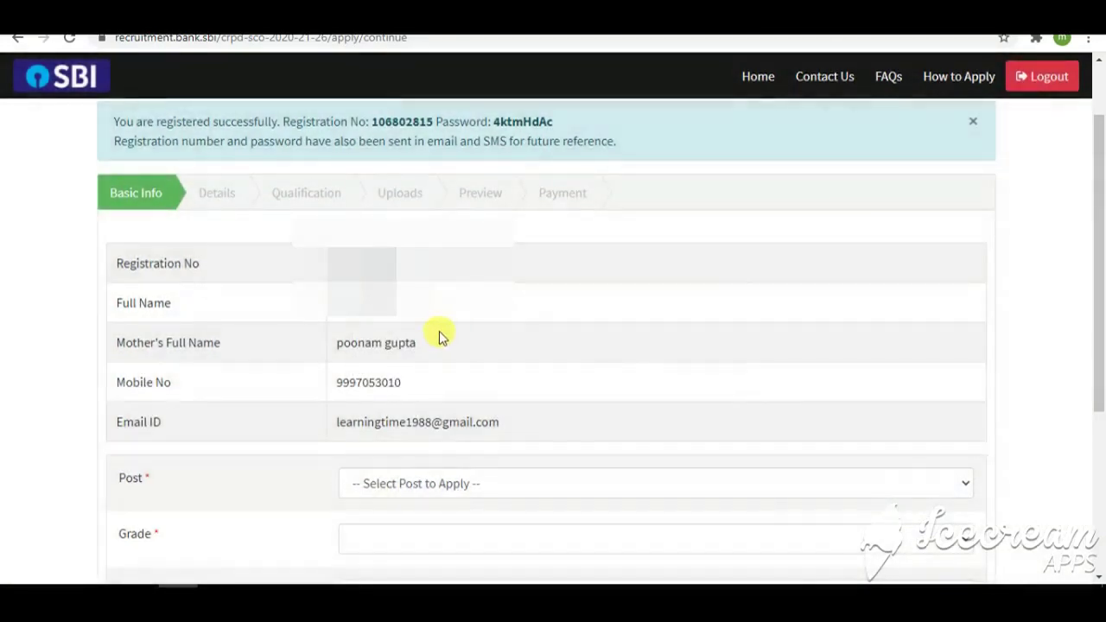
# Choose DEPUTY MANAGER (SECURITY) as the post to apply for and accept its post information.
pyautogui.scroll(-2, 439, 331)
pyautogui.click(443, 329)
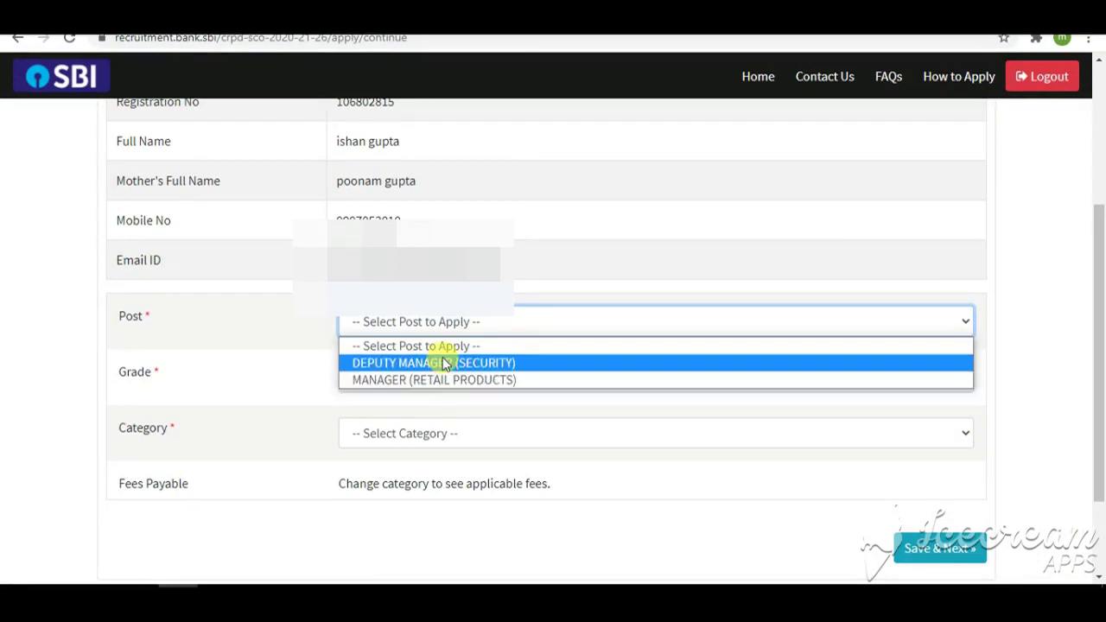
pyautogui.click(445, 363)
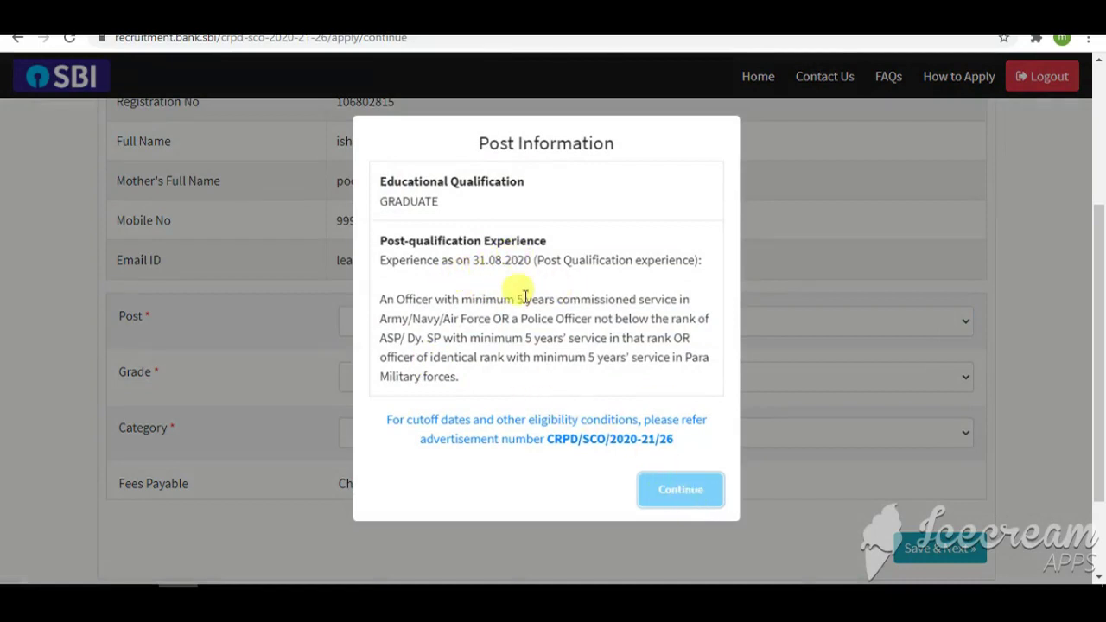
pyautogui.click(683, 492)
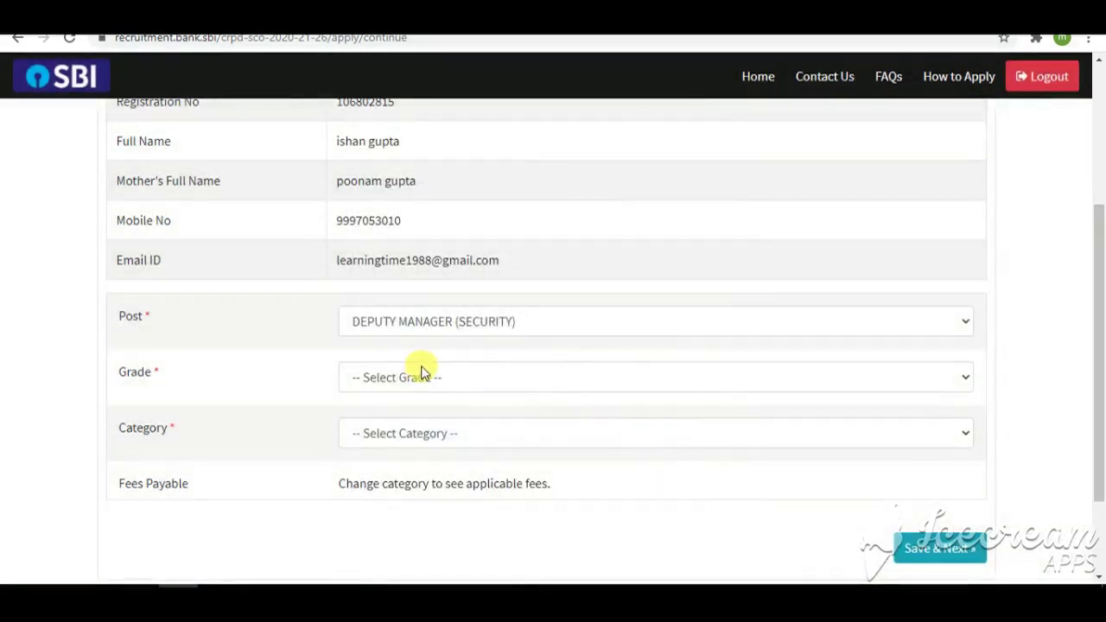
# Set the grade to MMGS-II and the category to General, and save the basic info to proceed to Details.
pyautogui.click(423, 373)
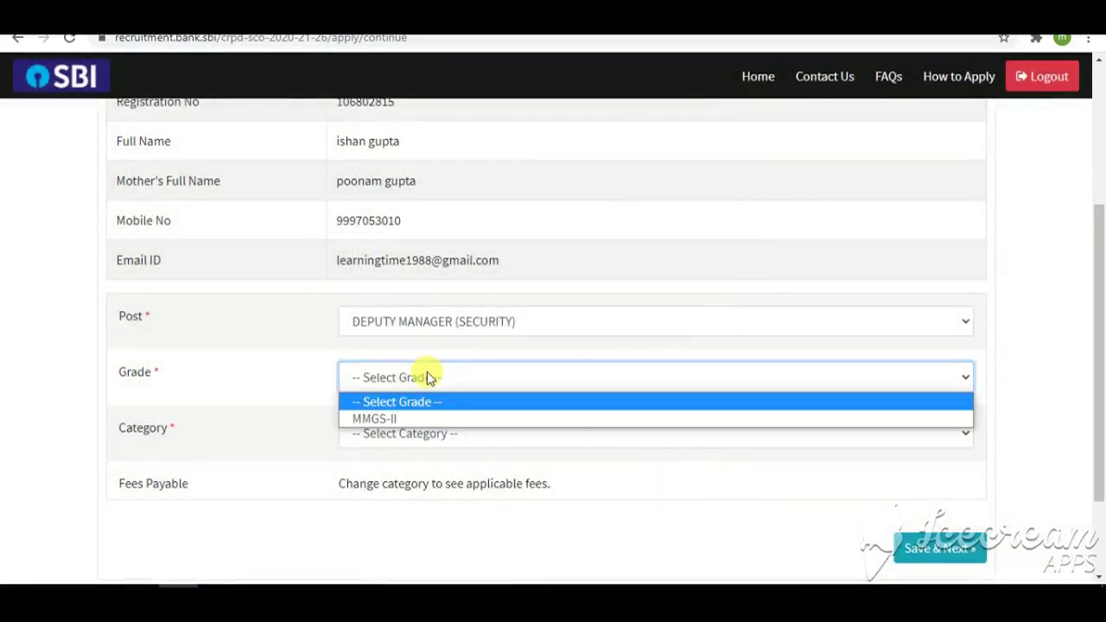
pyautogui.click(417, 420)
pyautogui.scroll(-1, 442, 411)
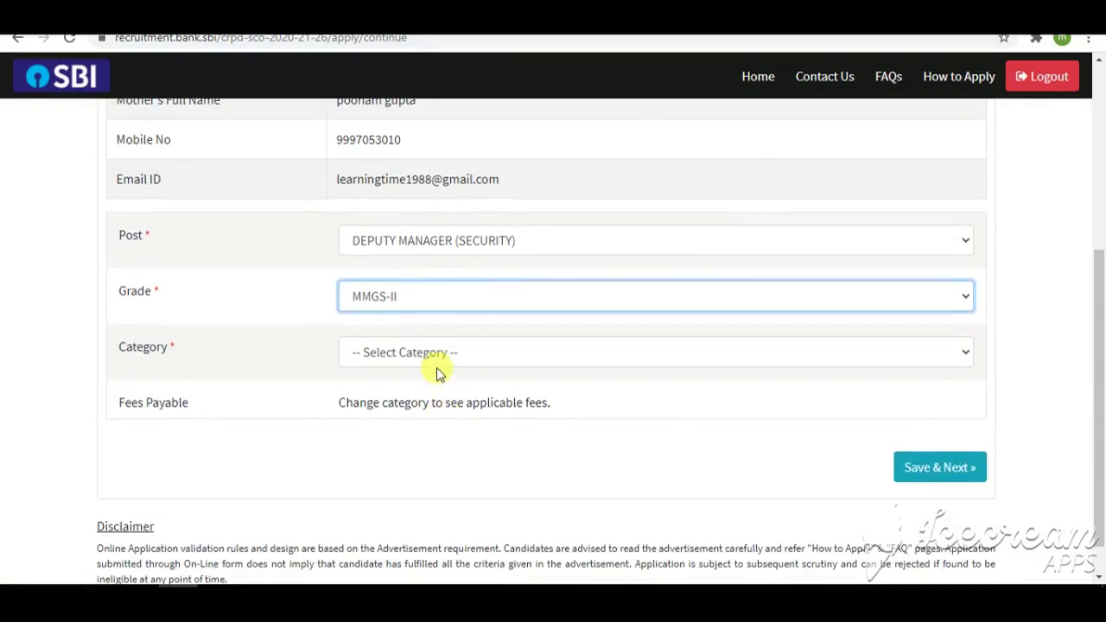
pyautogui.click(436, 361)
pyautogui.click(411, 393)
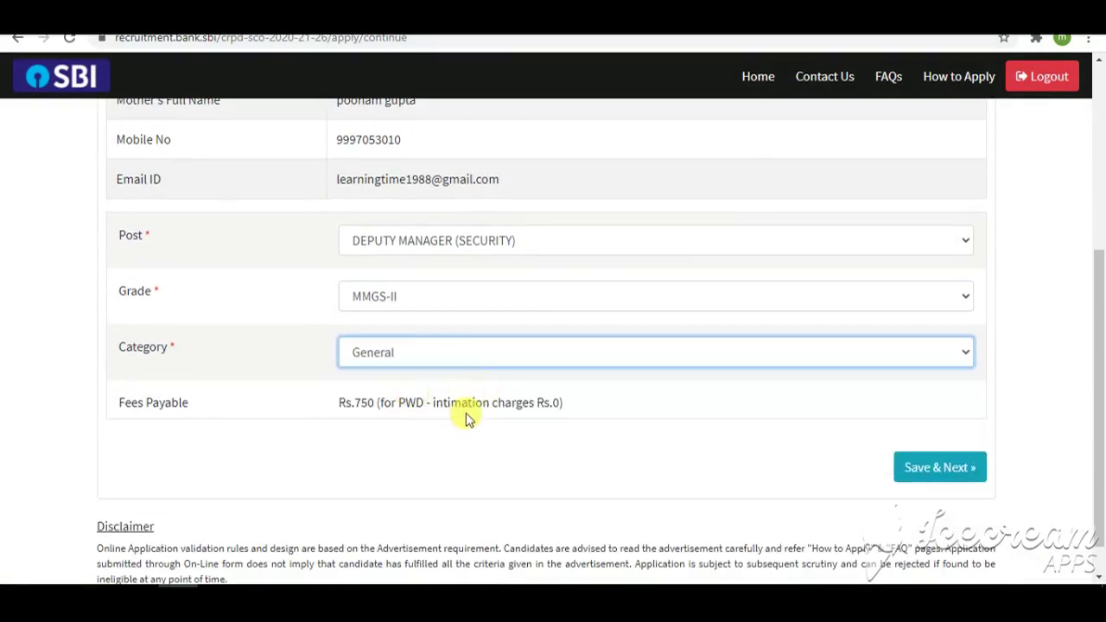
pyautogui.click(932, 479)
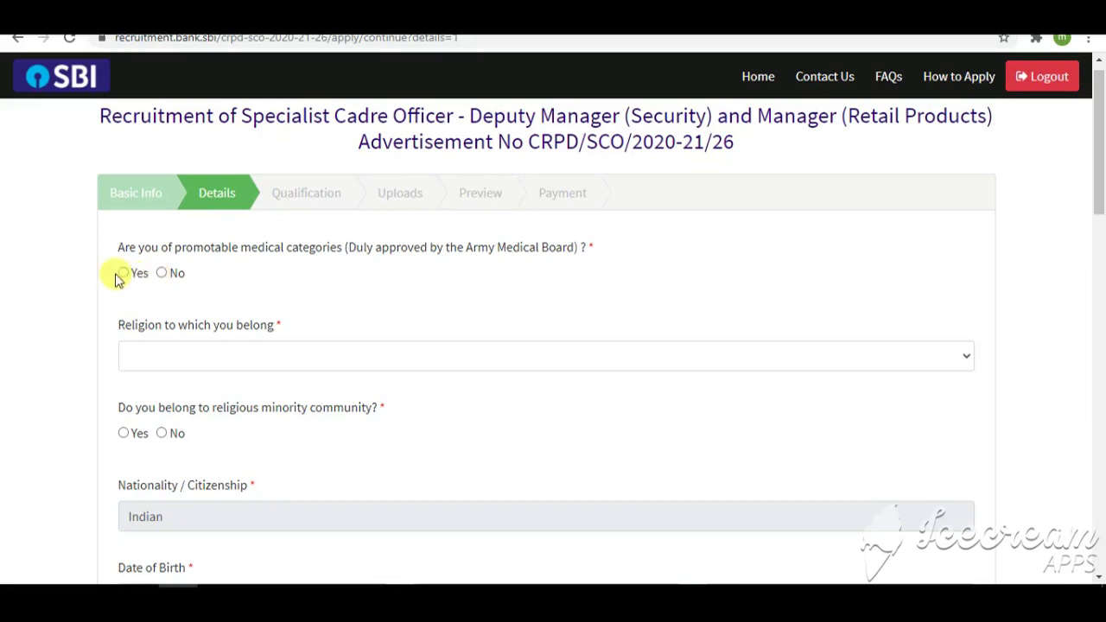
# Review the religion options and answer No to belonging to a religious minority community.
pyautogui.click(200, 353)
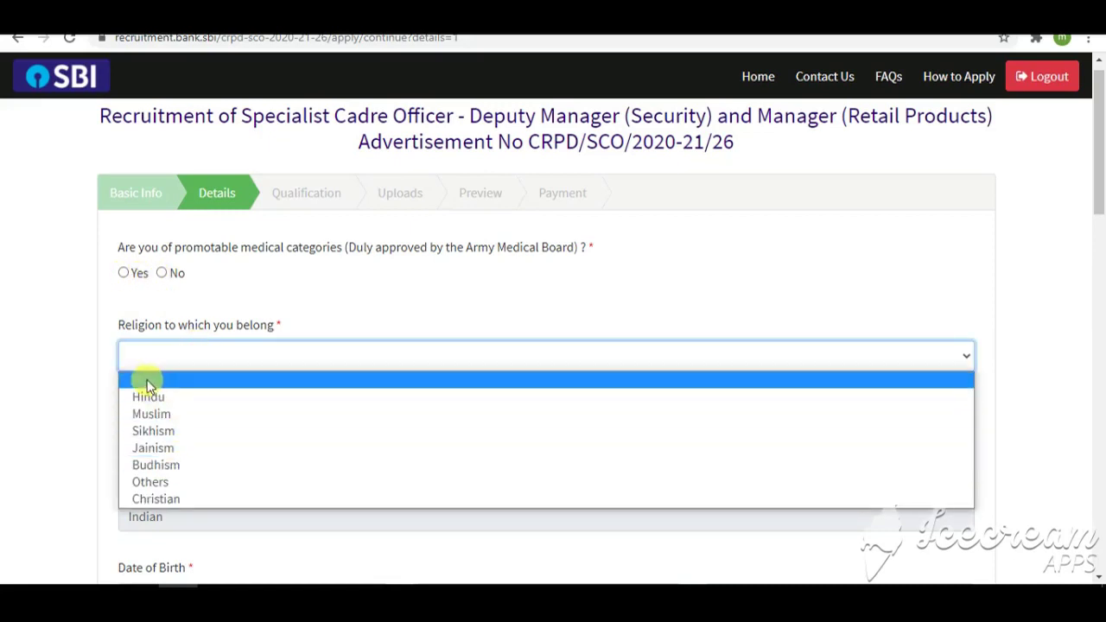
pyautogui.click(75, 333)
pyautogui.scroll(-2, 222, 363)
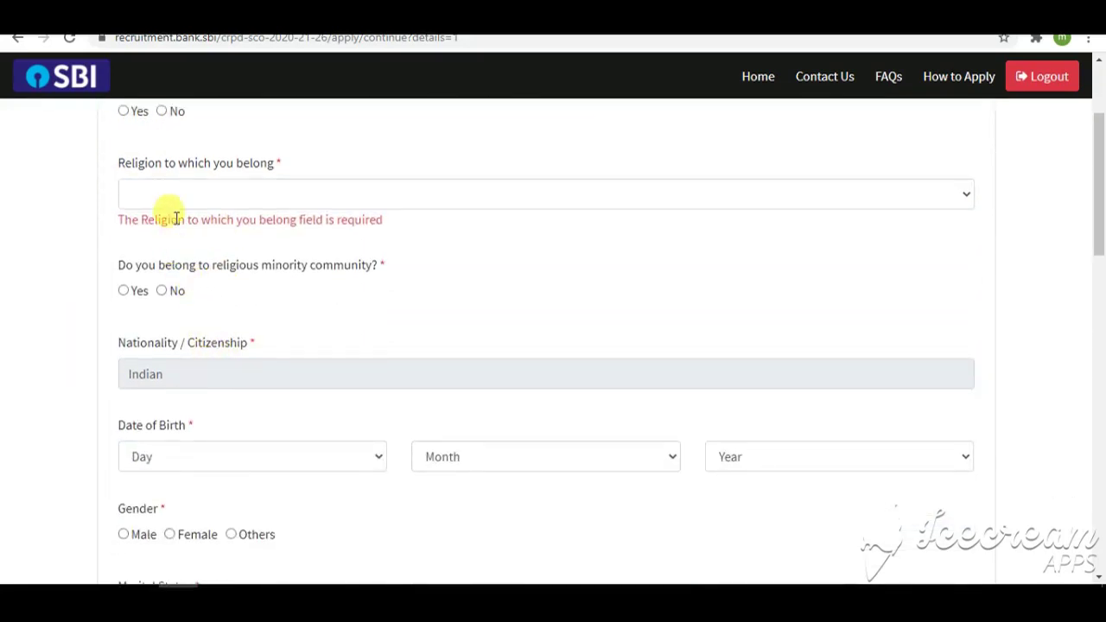
pyautogui.click(162, 294)
# Examine the date of birth, gender, marital status, father's name and correspondence address fields of the Details form.
pyautogui.scroll(-2, 252, 385)
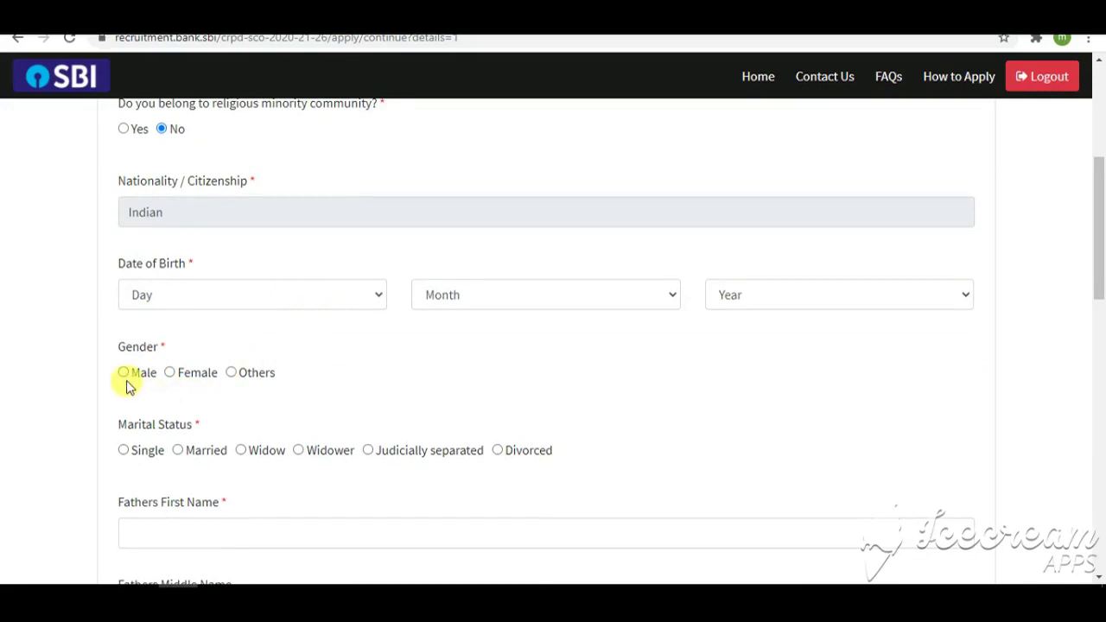
pyautogui.scroll(-1, 248, 380)
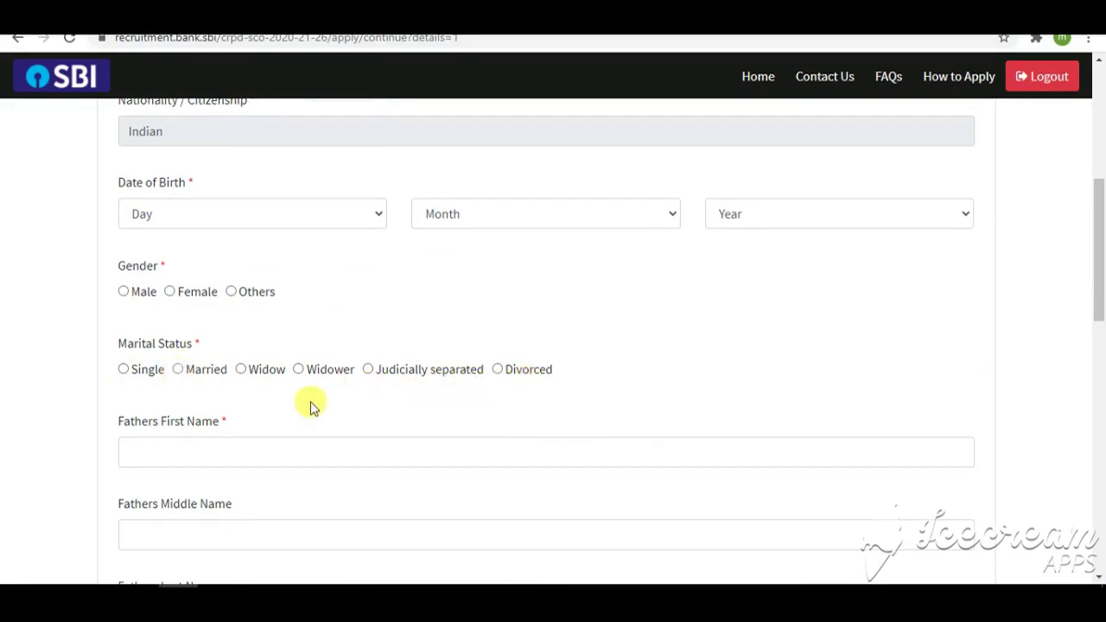
pyautogui.scroll(-4, 311, 405)
pyautogui.scroll(1, 272, 234)
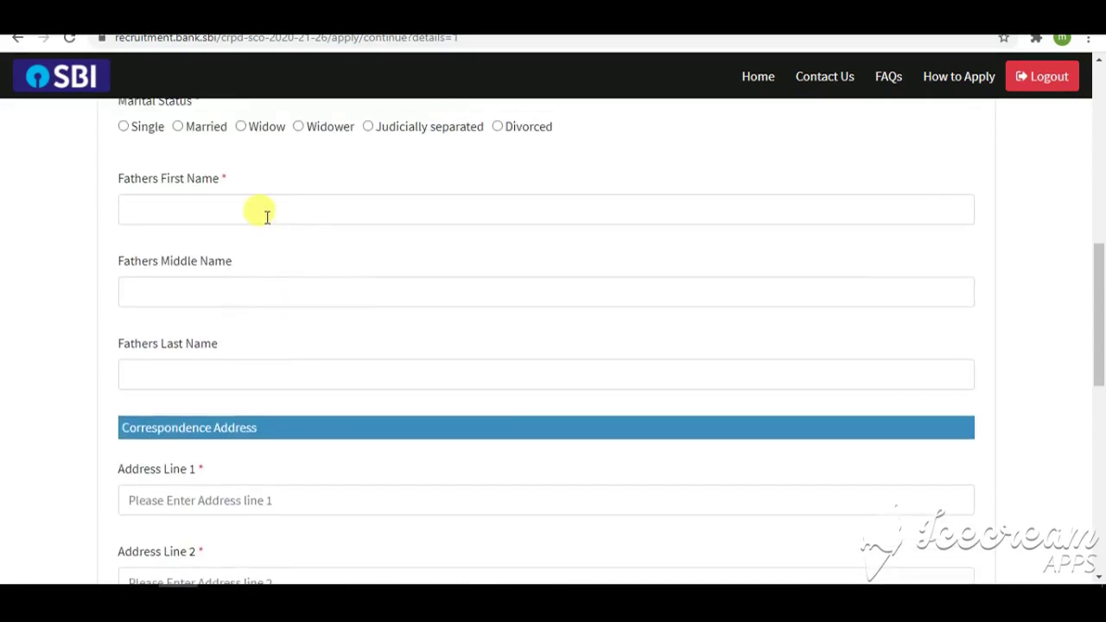
pyautogui.click(267, 216)
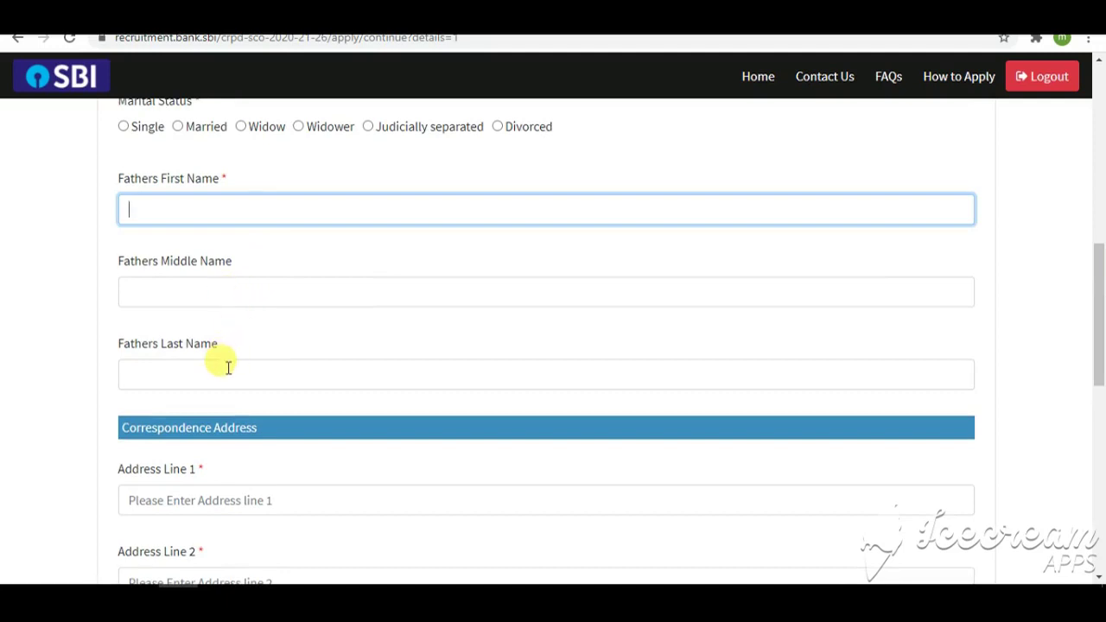
pyautogui.scroll(-2, 228, 367)
pyautogui.click(247, 341)
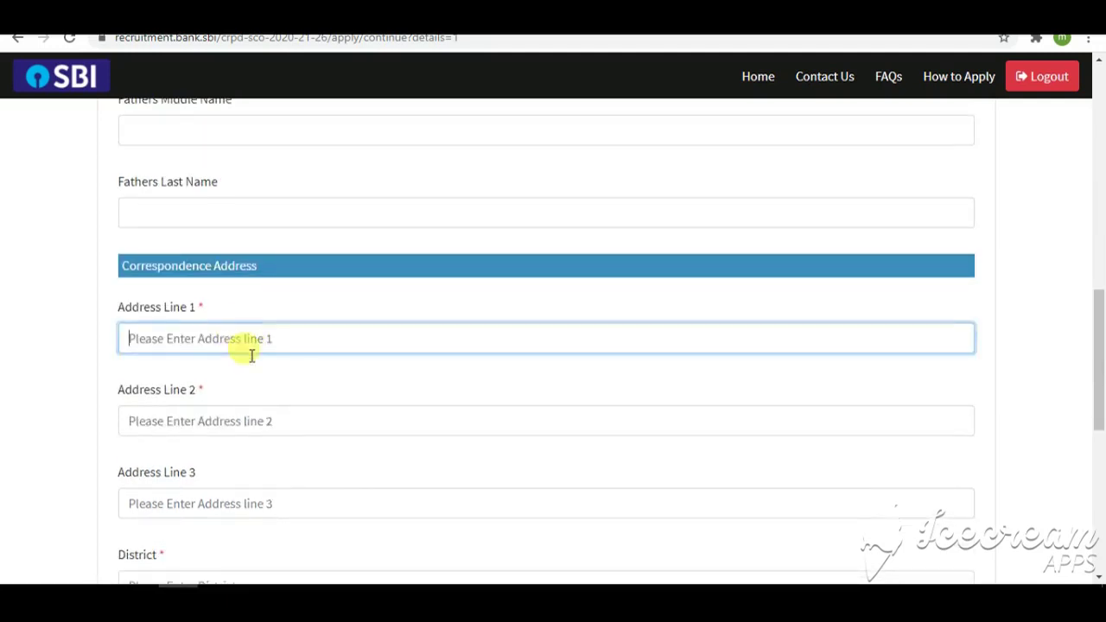
pyautogui.scroll(-2, 250, 353)
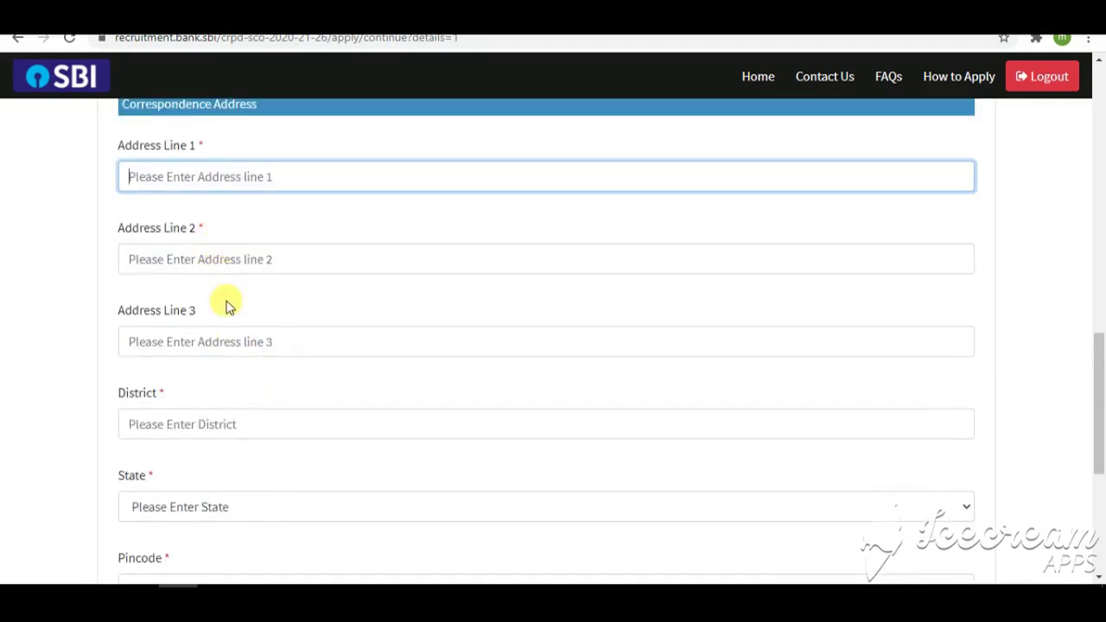
# Set the address State to UTTAR PRADESH.
pyautogui.scroll(-1, 216, 370)
pyautogui.scroll(-3, 216, 369)
pyautogui.click(212, 186)
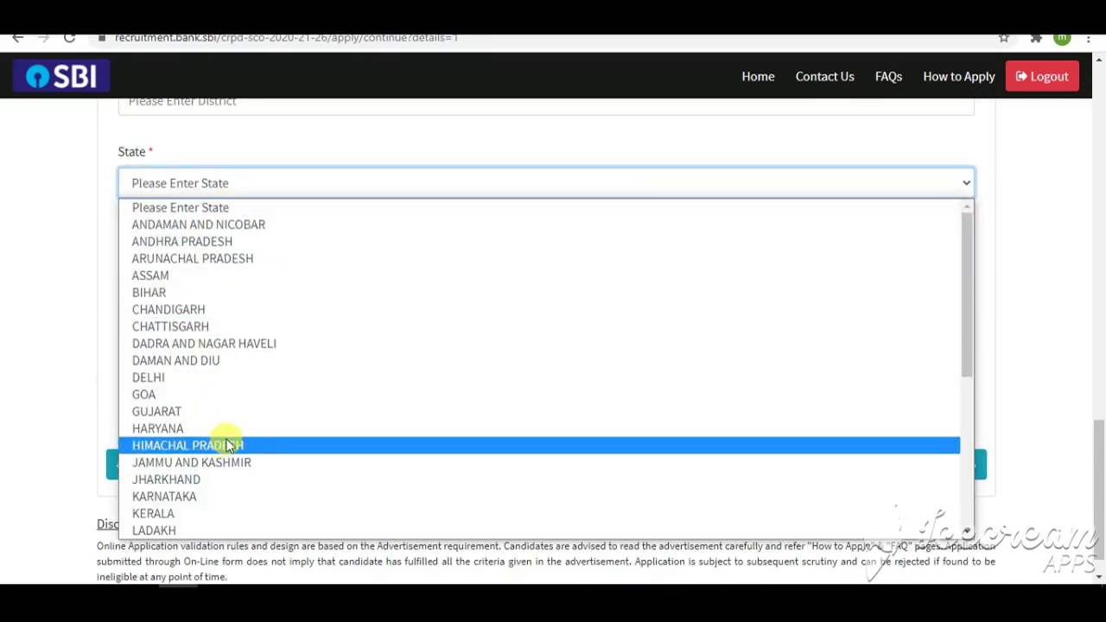
pyautogui.press('u')
pyautogui.click(181, 527)
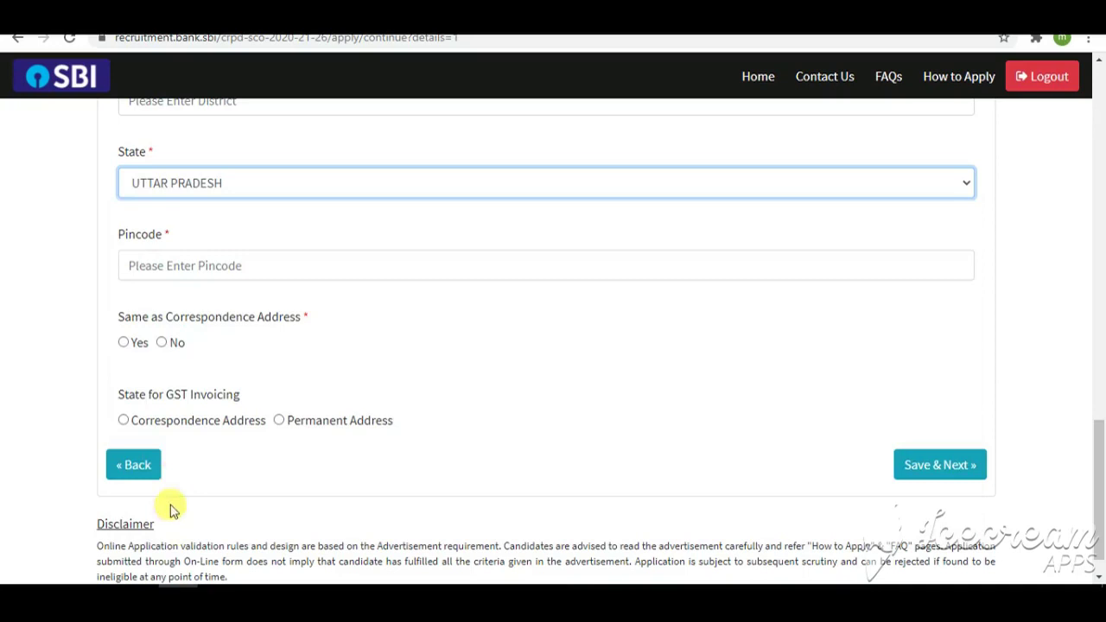
# Choose Permanent Address as the state for GST invoicing and save the Details form to proceed to Qualification.
pyautogui.click(220, 268)
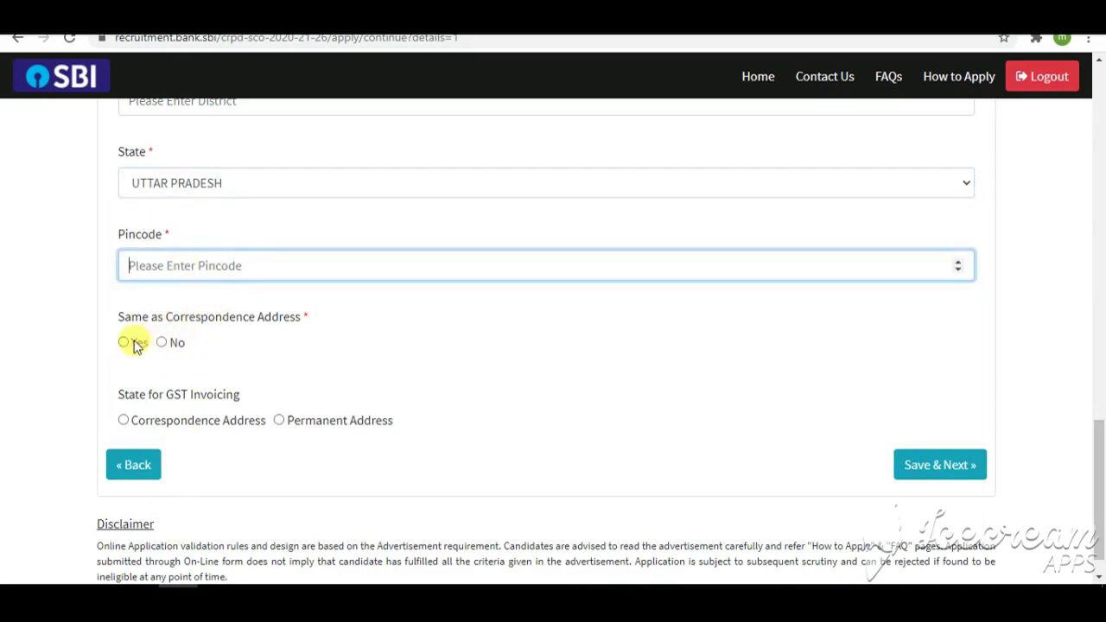
pyautogui.click(279, 420)
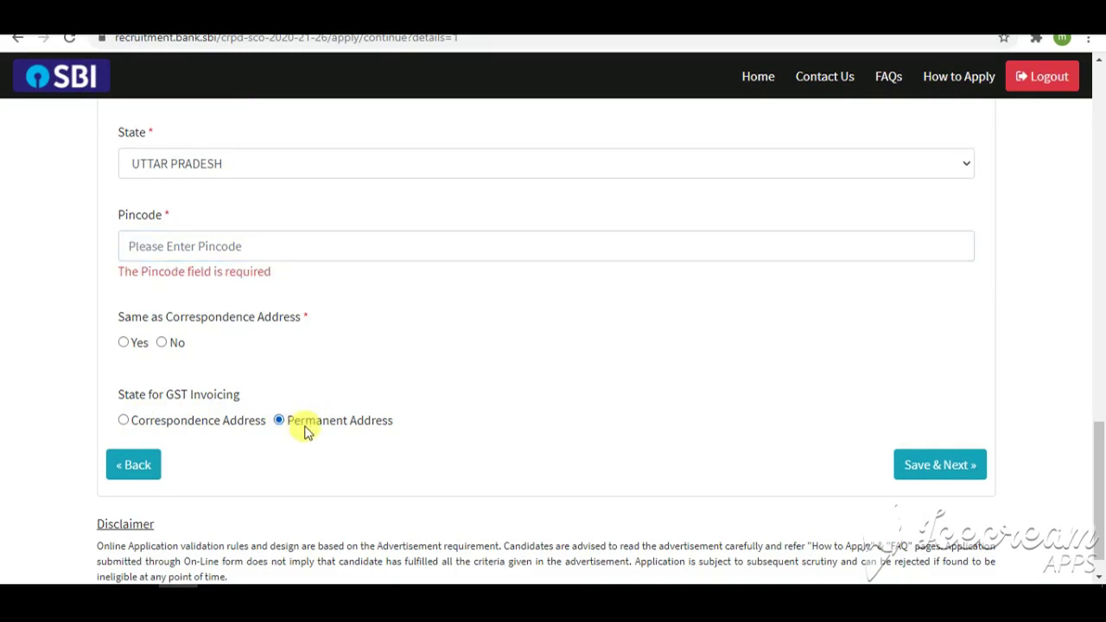
pyautogui.scroll(-1, 259, 432)
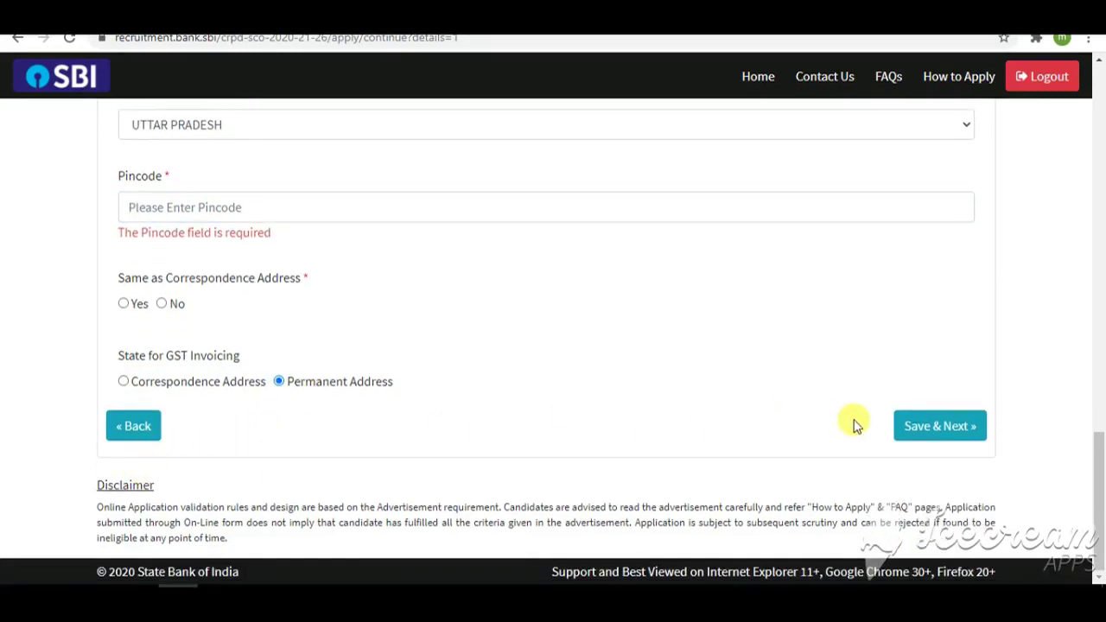
pyautogui.click(926, 429)
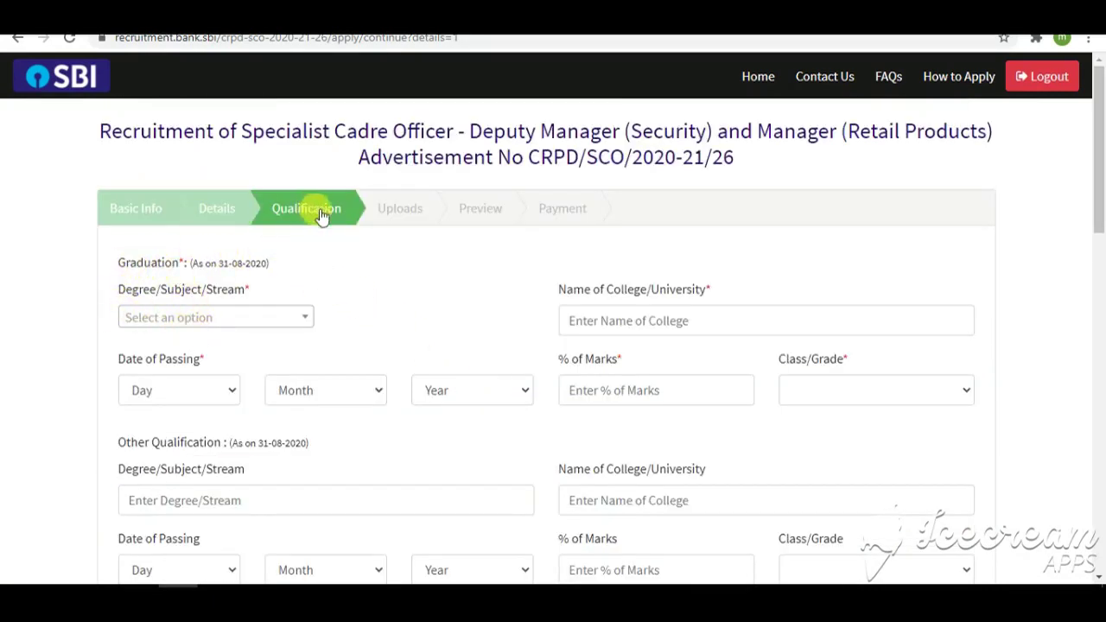
# Examine the Graduation fields for degree options, college name, date of passing, percentage of marks and class or grade.
pyautogui.click(272, 321)
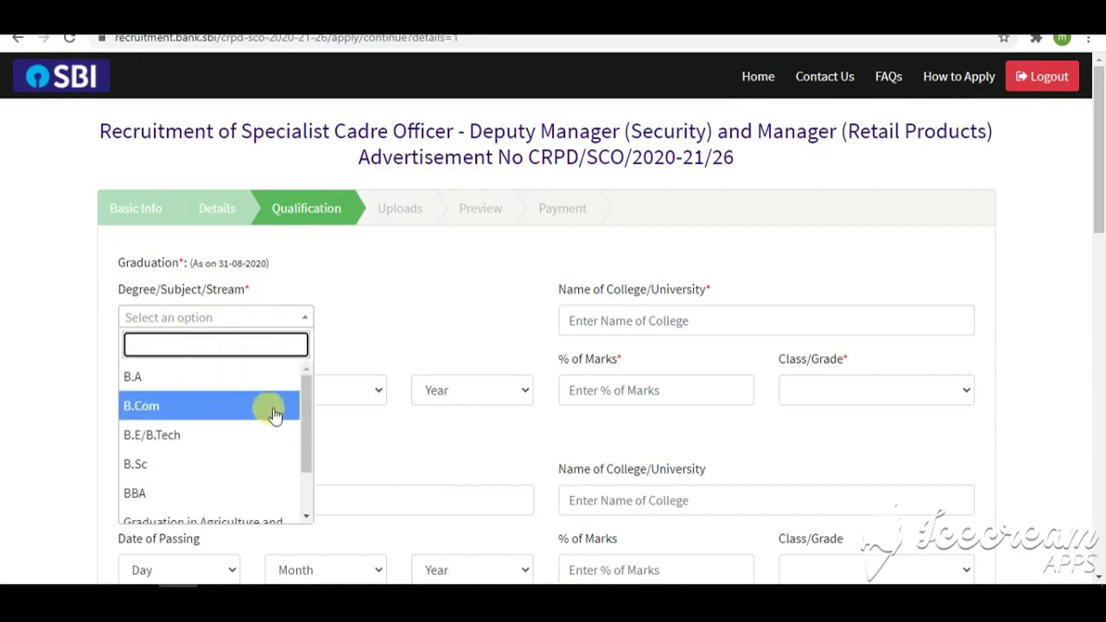
pyautogui.scroll(-2, 274, 415)
pyautogui.click(457, 323)
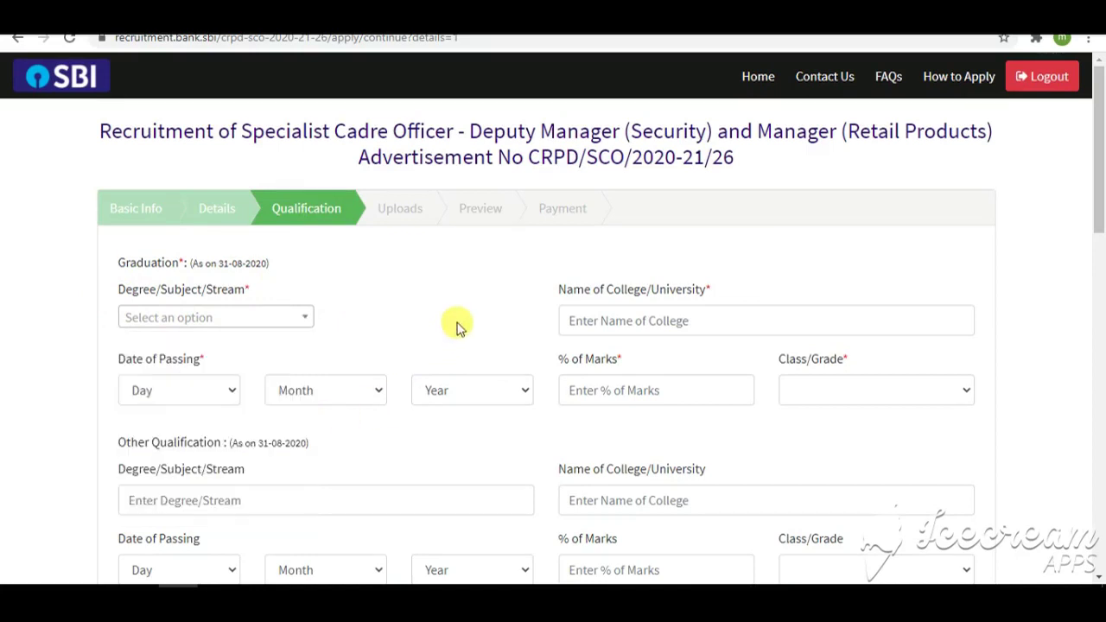
pyautogui.click(613, 325)
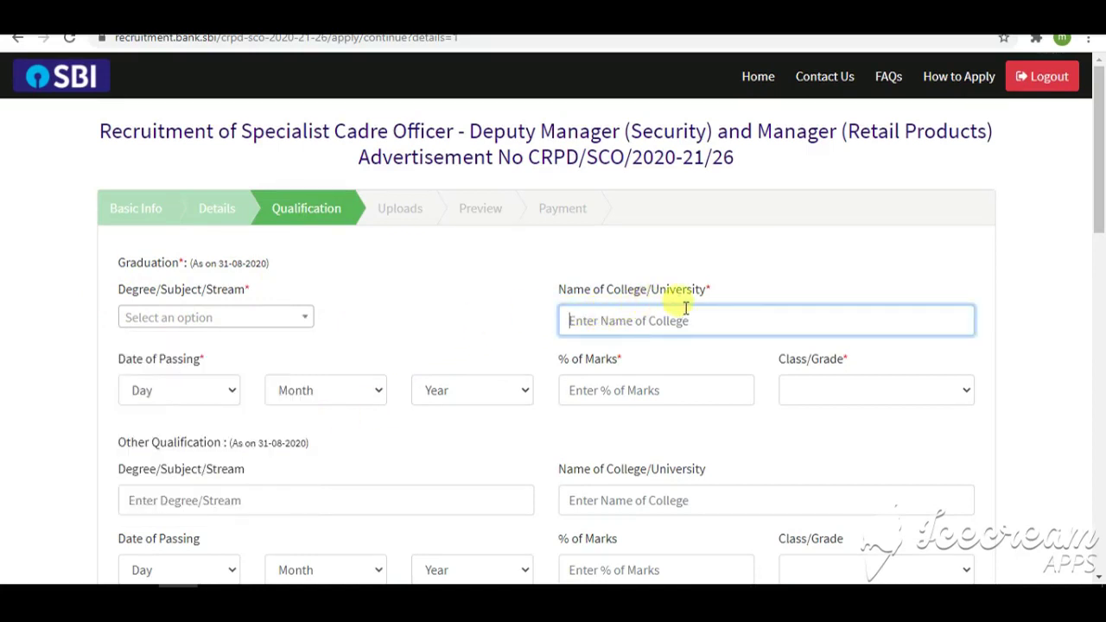
pyautogui.click(140, 387)
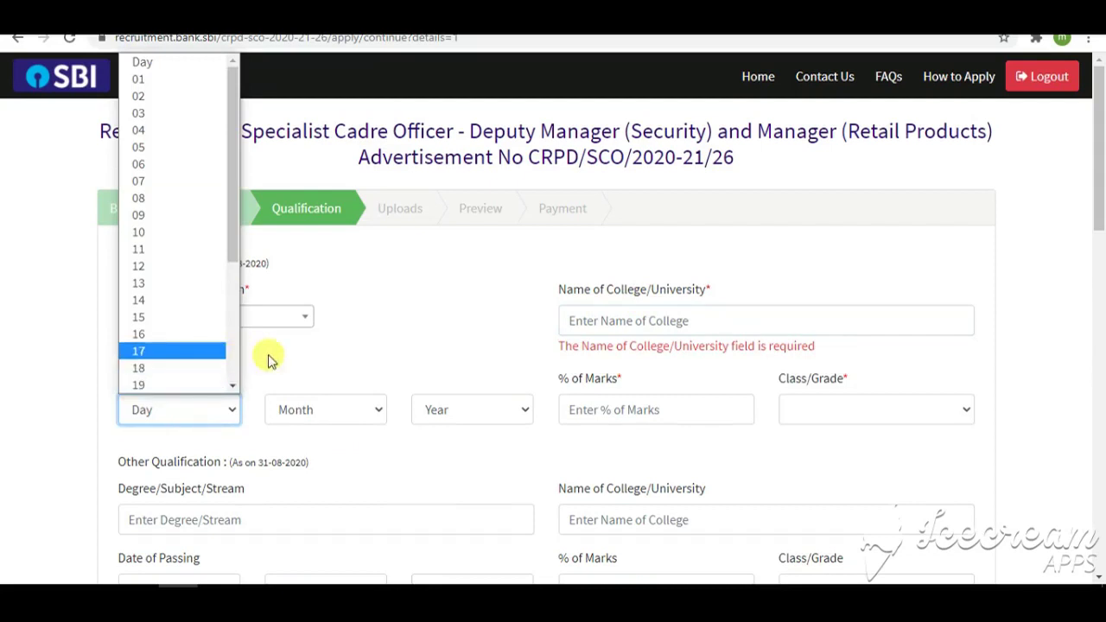
pyautogui.click(342, 406)
pyautogui.click(346, 412)
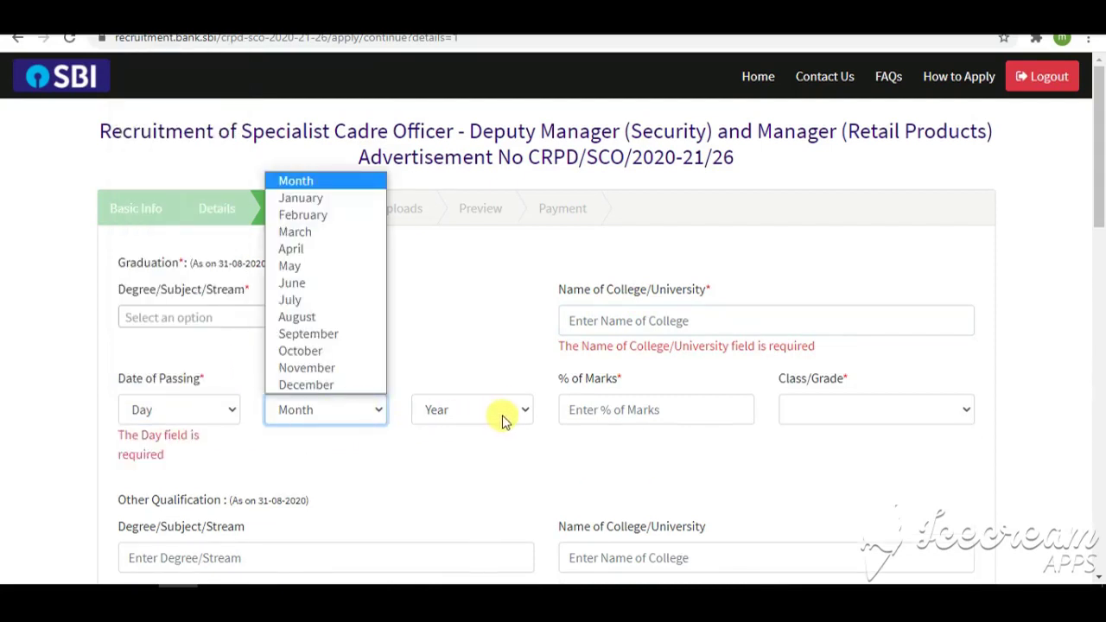
pyautogui.click(501, 419)
pyautogui.click(662, 419)
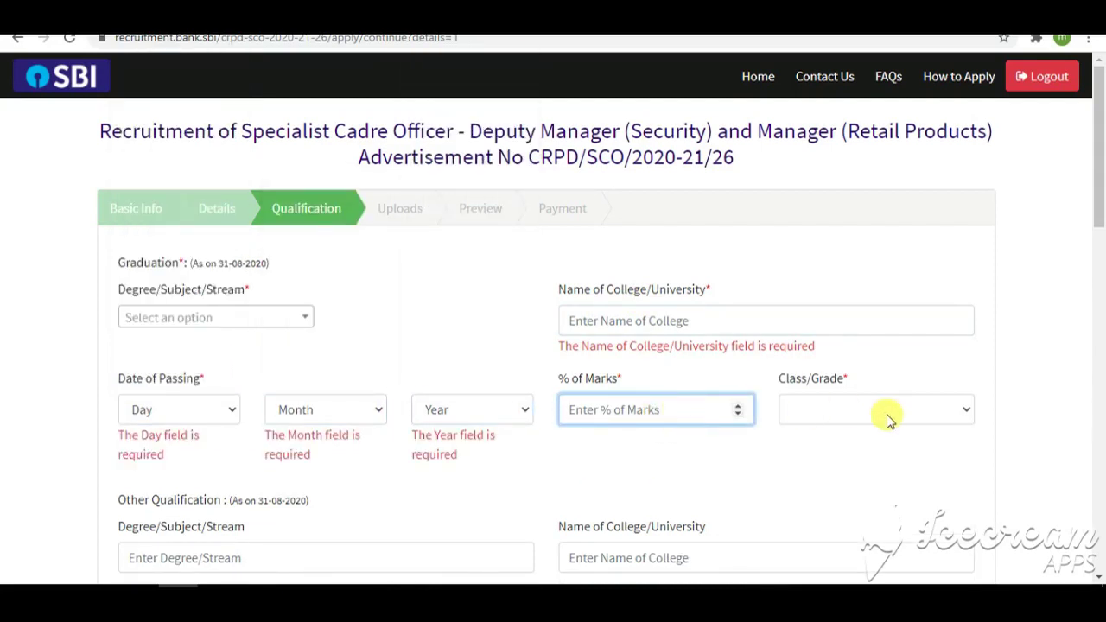
pyautogui.click(890, 419)
pyautogui.scroll(-2, 501, 432)
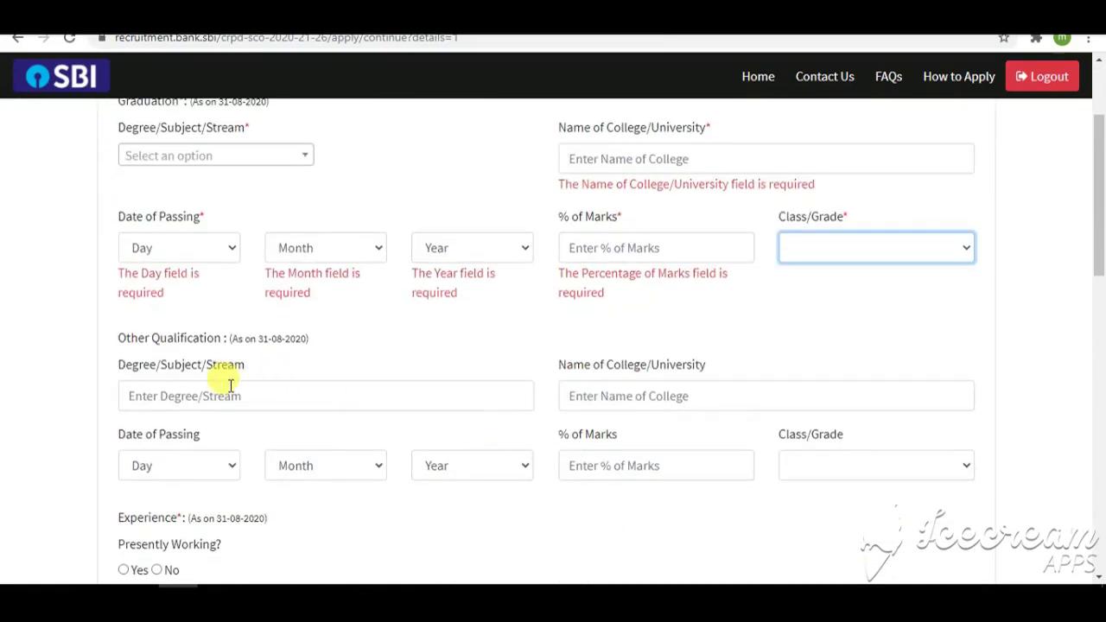
# Examine the Other Qualification fields, including the available Class/Grade options.
pyautogui.click(229, 389)
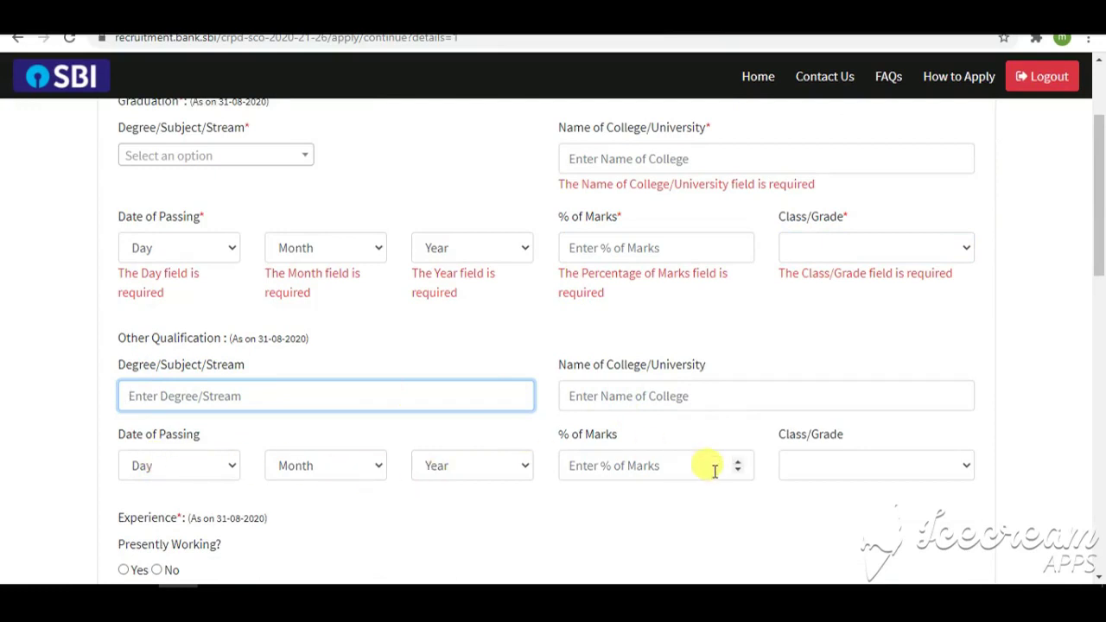
pyautogui.scroll(-1, 717, 469)
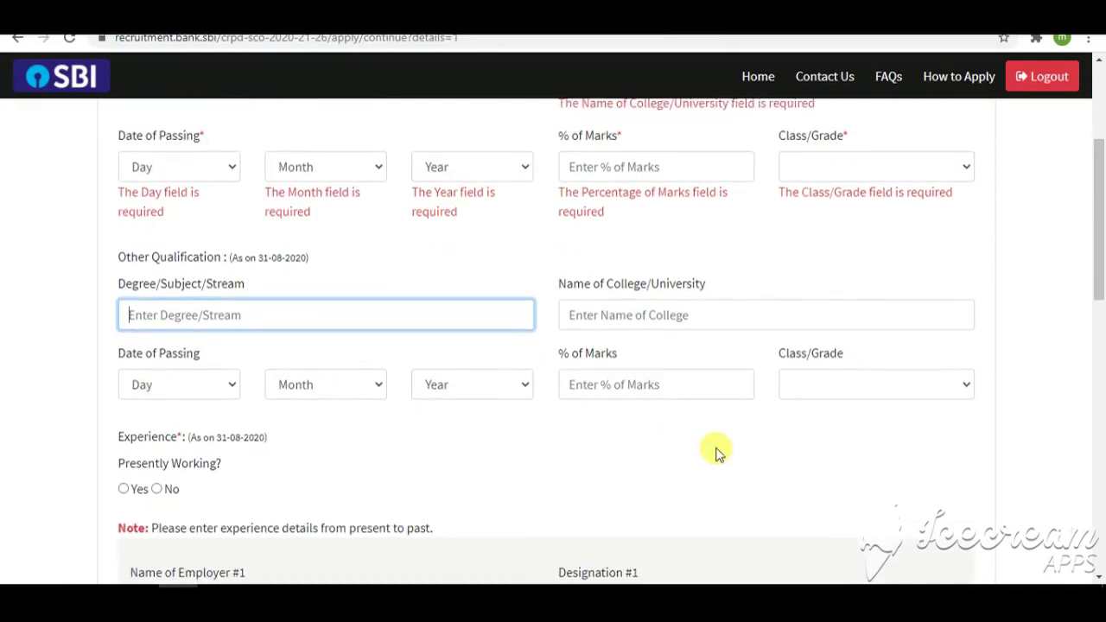
pyautogui.click(877, 393)
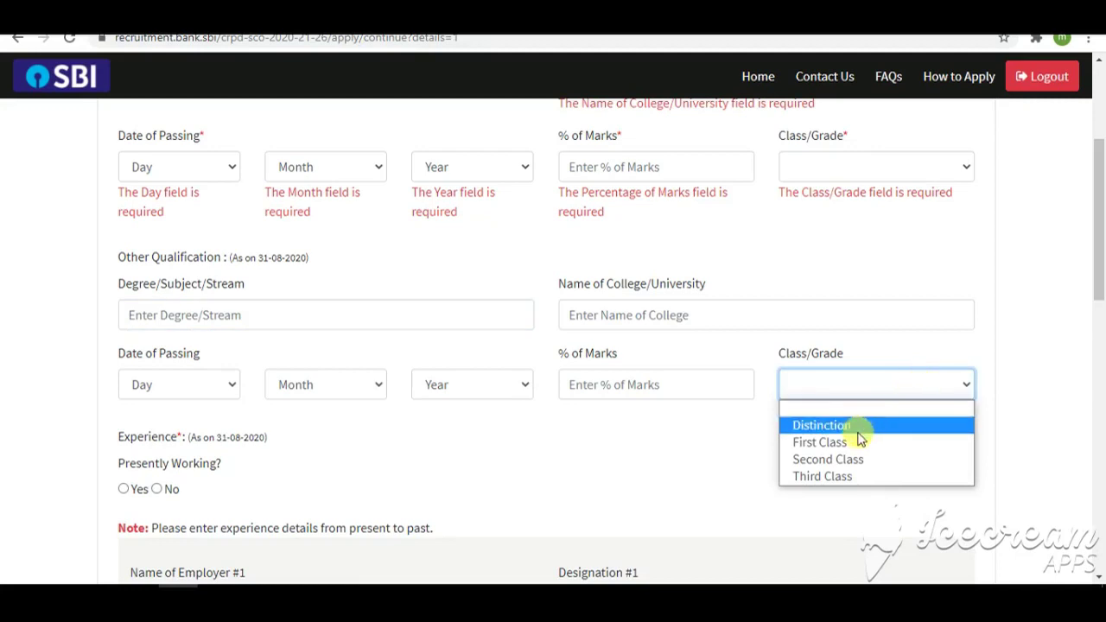
pyautogui.scroll(-1, 259, 432)
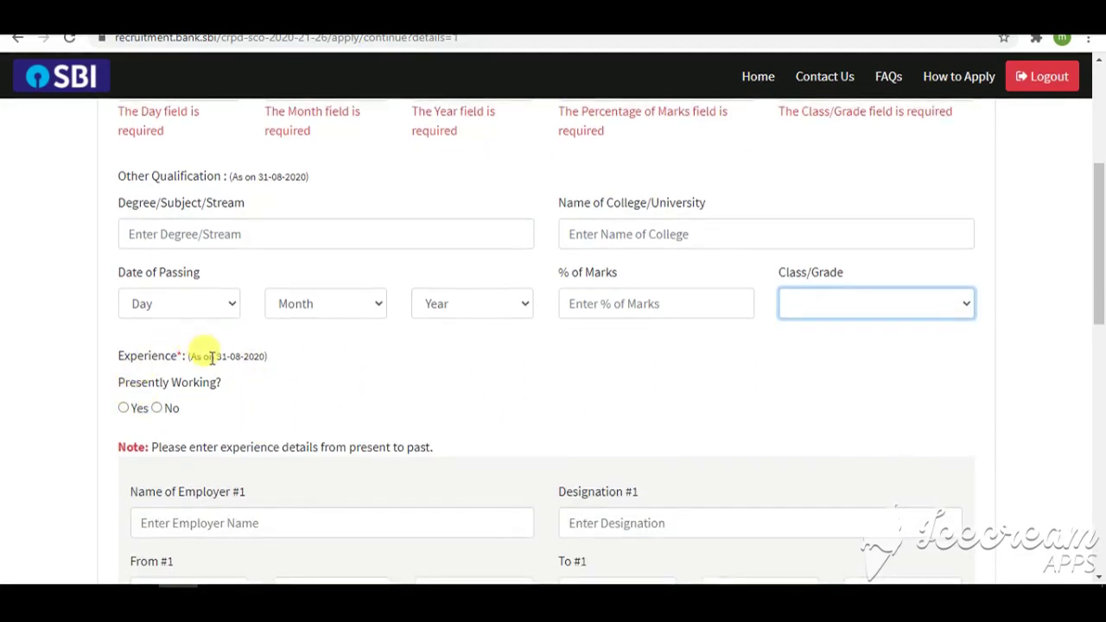
# Examine the Experience section's employment dates, nature of duties and reason for leaving, as well as the language proficiency fields.
pyautogui.scroll(-1, 190, 353)
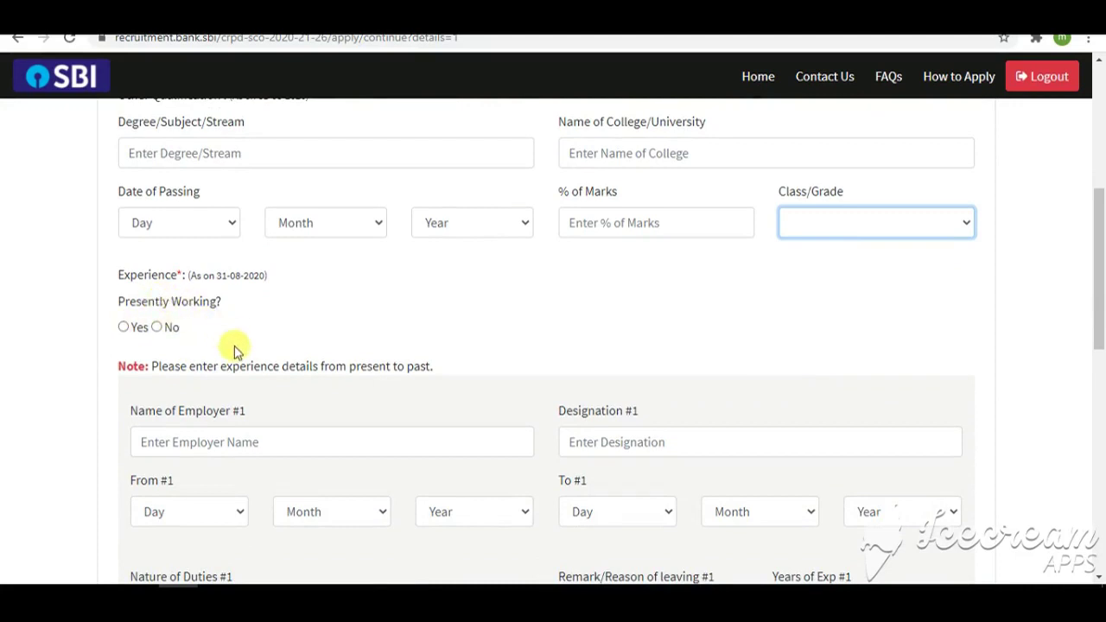
pyautogui.scroll(-2, 220, 345)
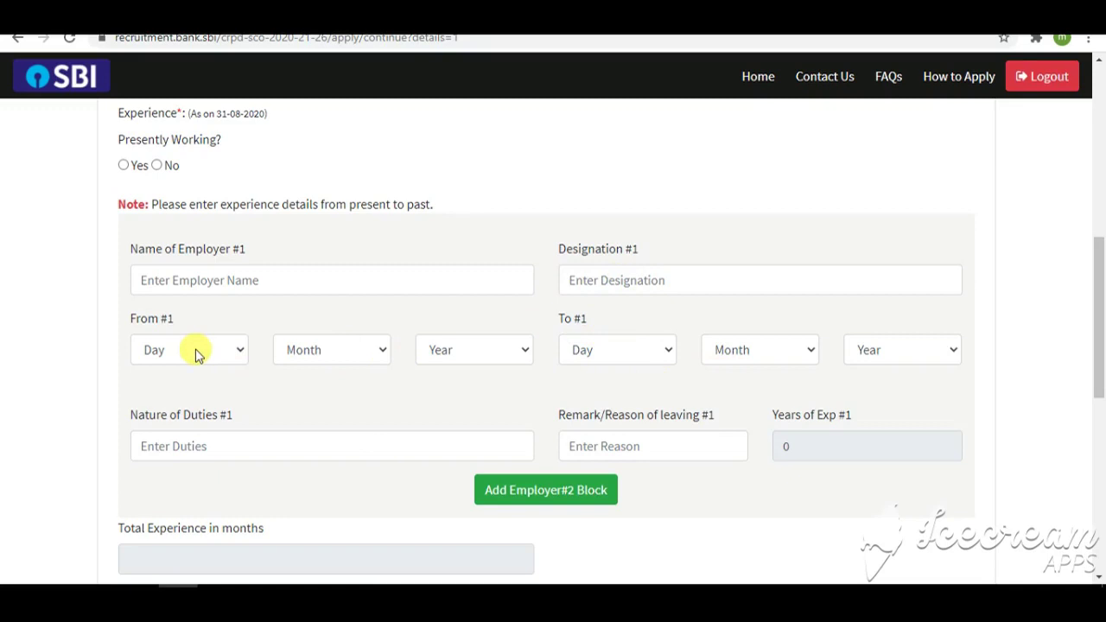
pyautogui.click(242, 350)
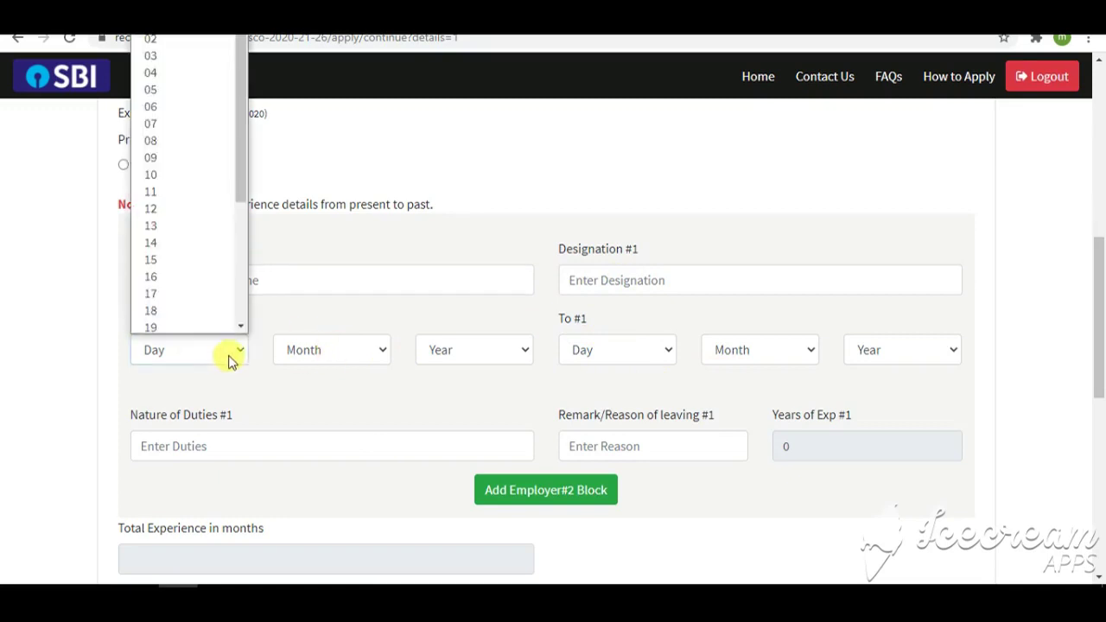
pyautogui.click(333, 351)
pyautogui.click(481, 361)
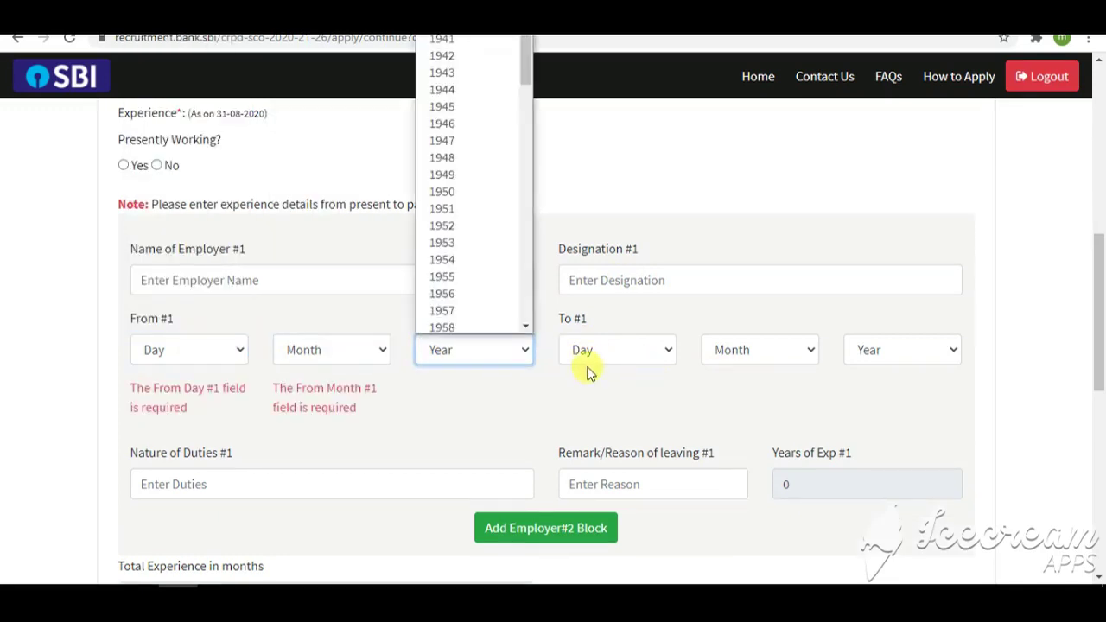
pyautogui.scroll(-1, 485, 329)
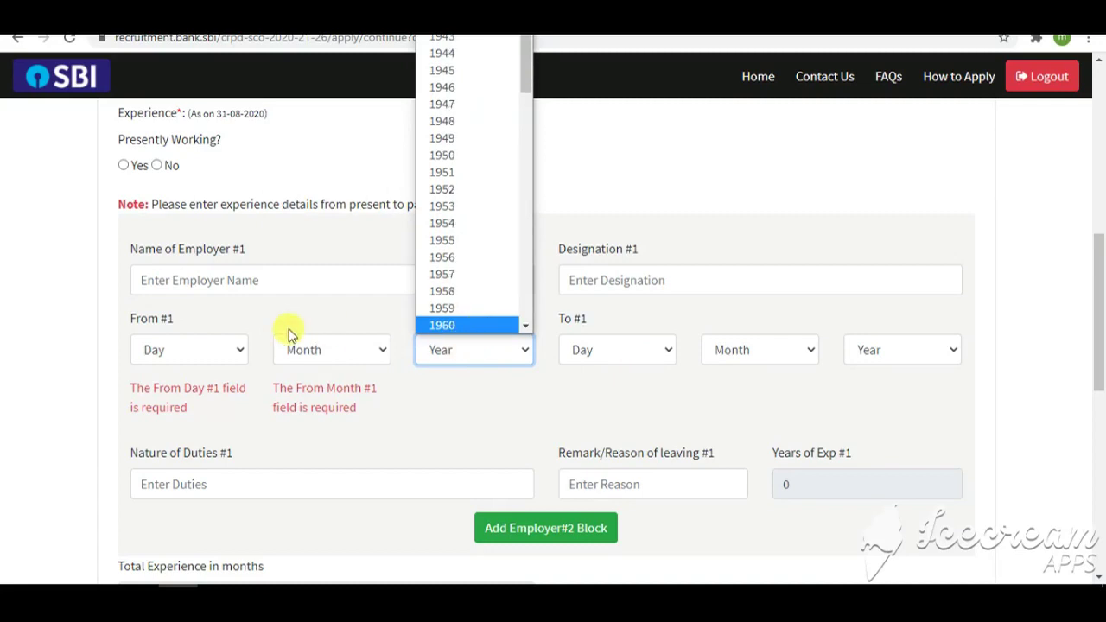
pyautogui.scroll(-3, 136, 412)
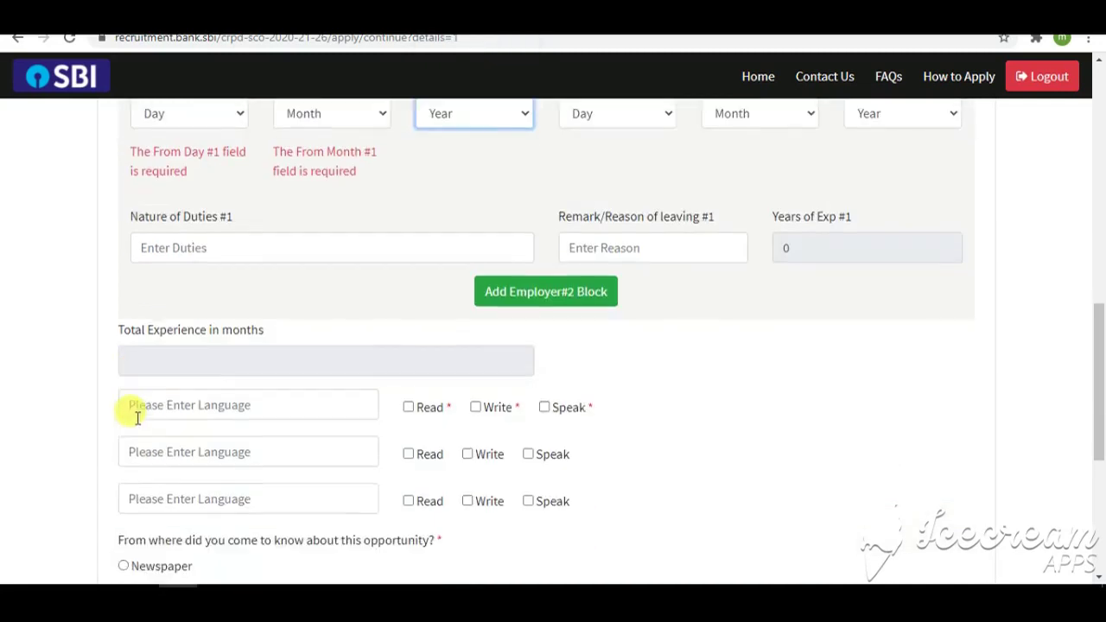
pyautogui.click(222, 242)
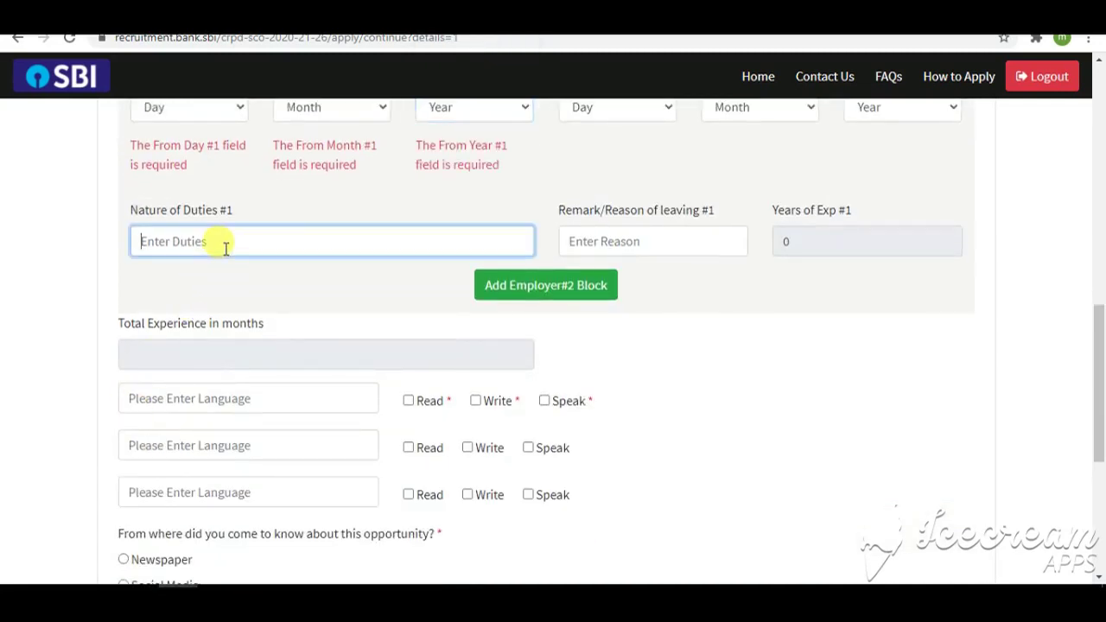
pyautogui.click(639, 243)
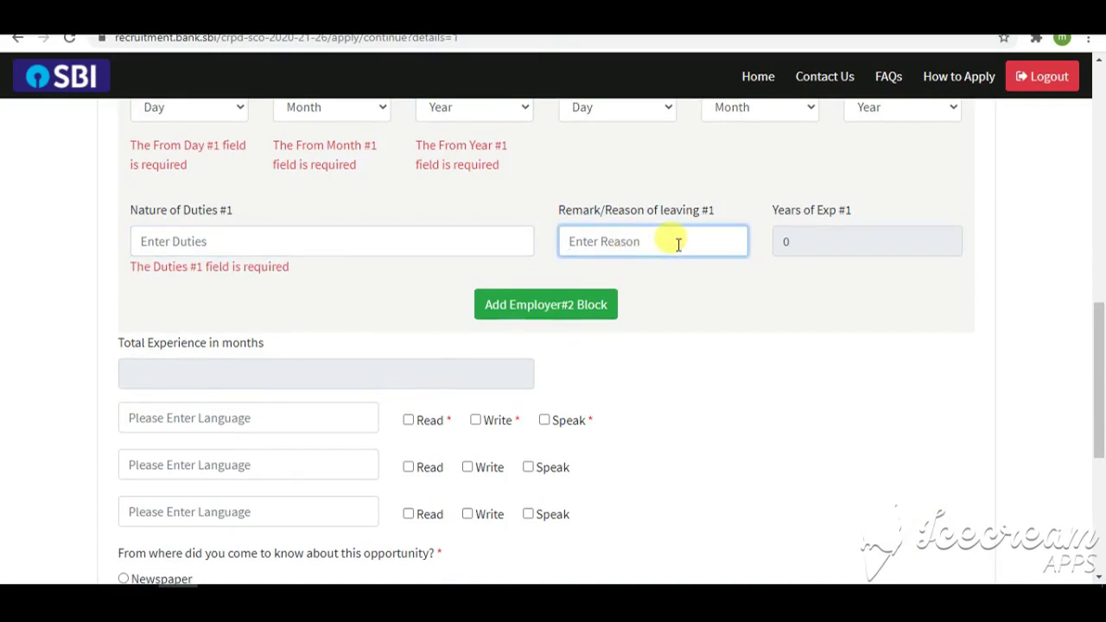
pyautogui.scroll(-2, 367, 308)
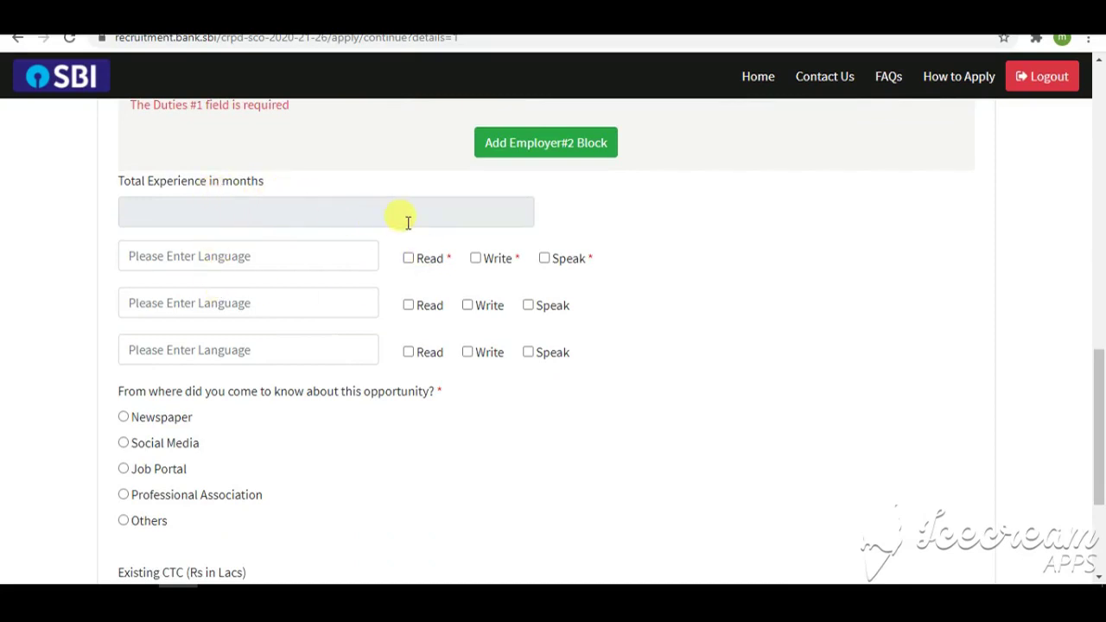
pyautogui.scroll(1, 518, 209)
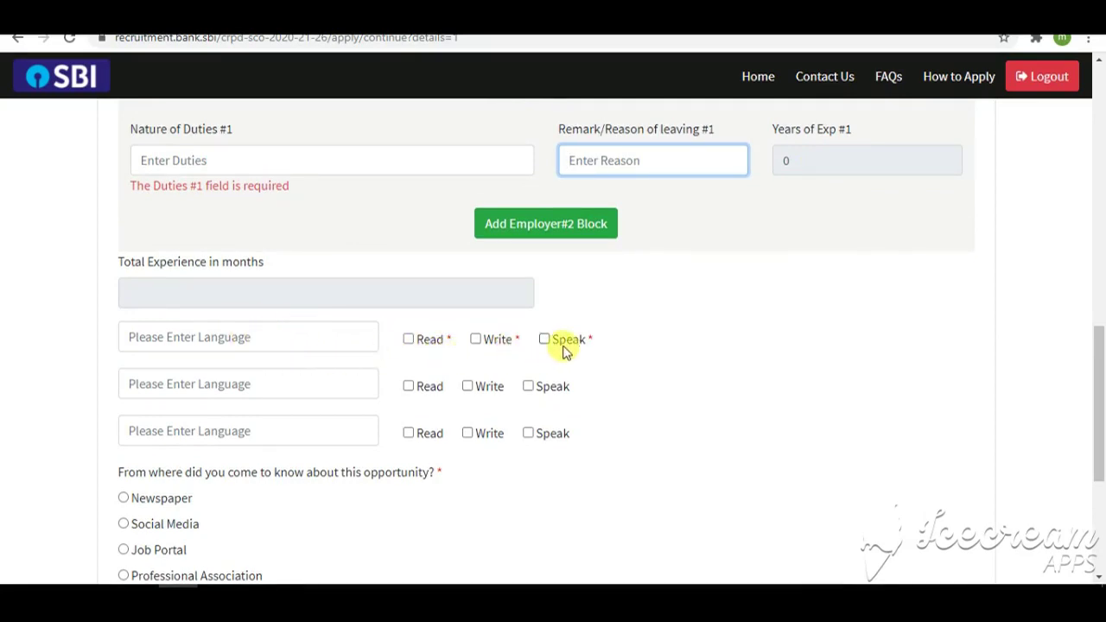
# Examine the options for how the opportunity became known and try out the Existing CTC (Rs in Lacs) field.
pyautogui.scroll(-3, 499, 369)
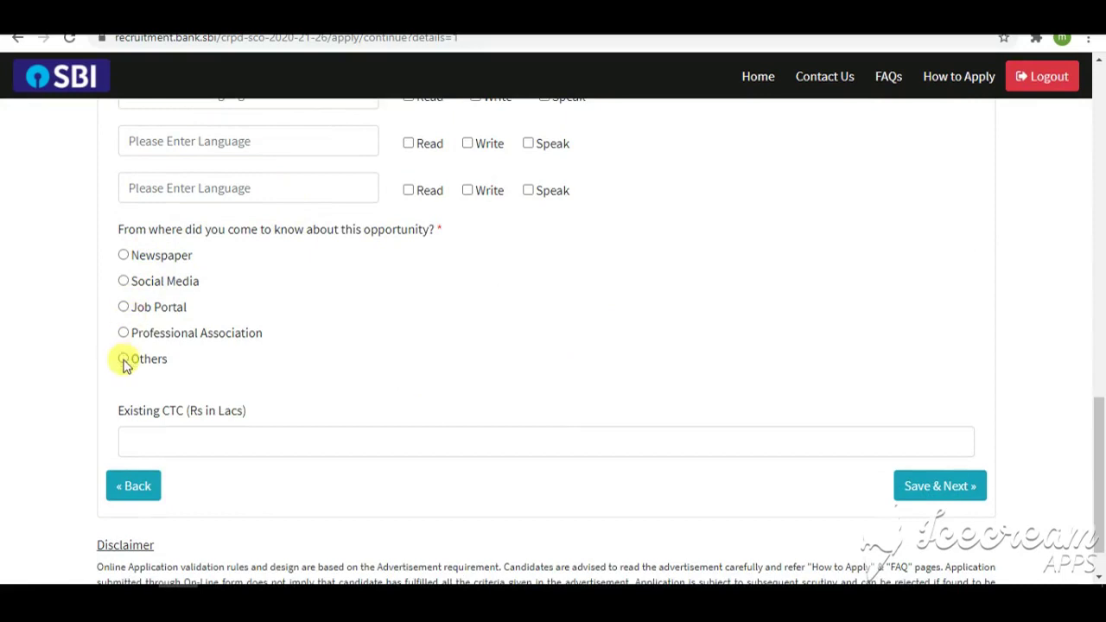
pyautogui.scroll(-1, 236, 374)
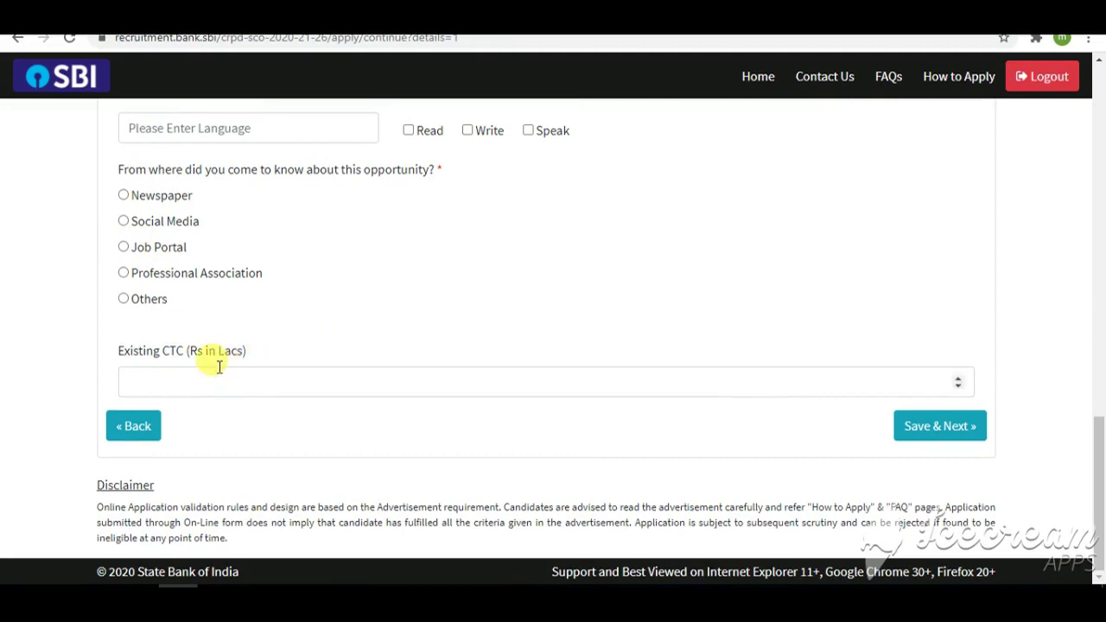
pyautogui.click(959, 387)
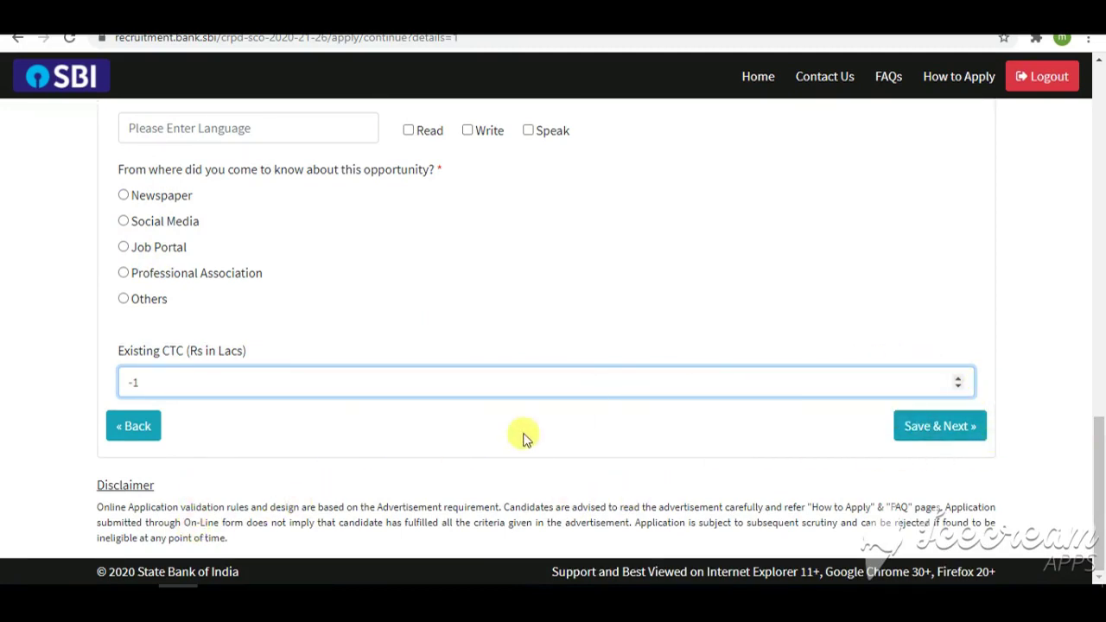
pyautogui.scroll(1, 367, 397)
pyautogui.scroll(12, 367, 398)
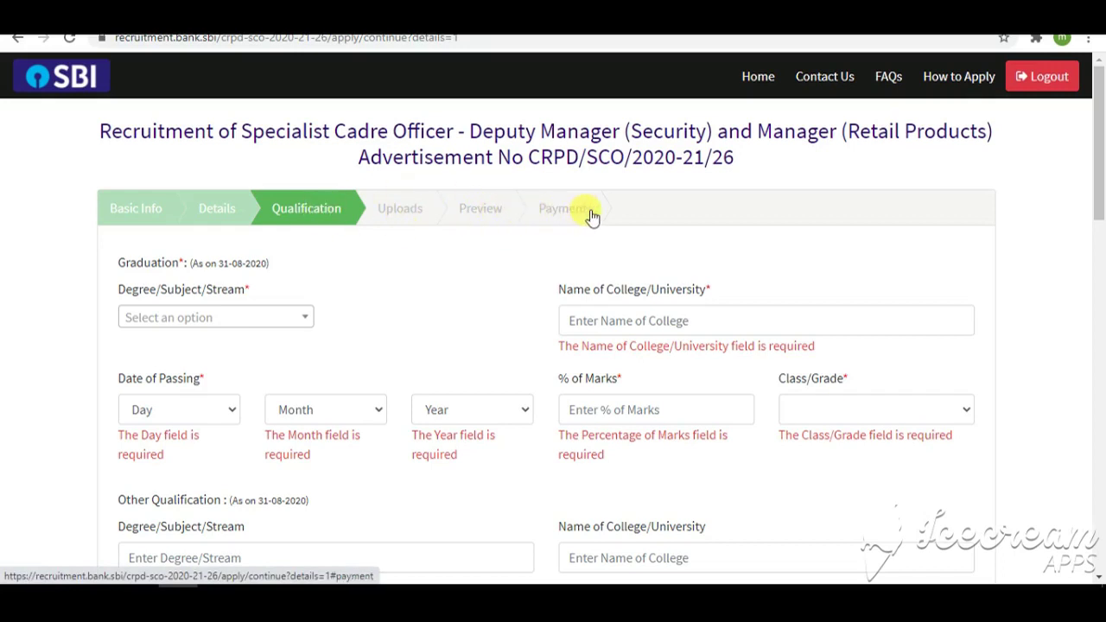
# Review the Graduation entries for degree, college, date of passing, marks and class, along with the Other Qualification fields.
pyautogui.scroll(-3, 604, 214)
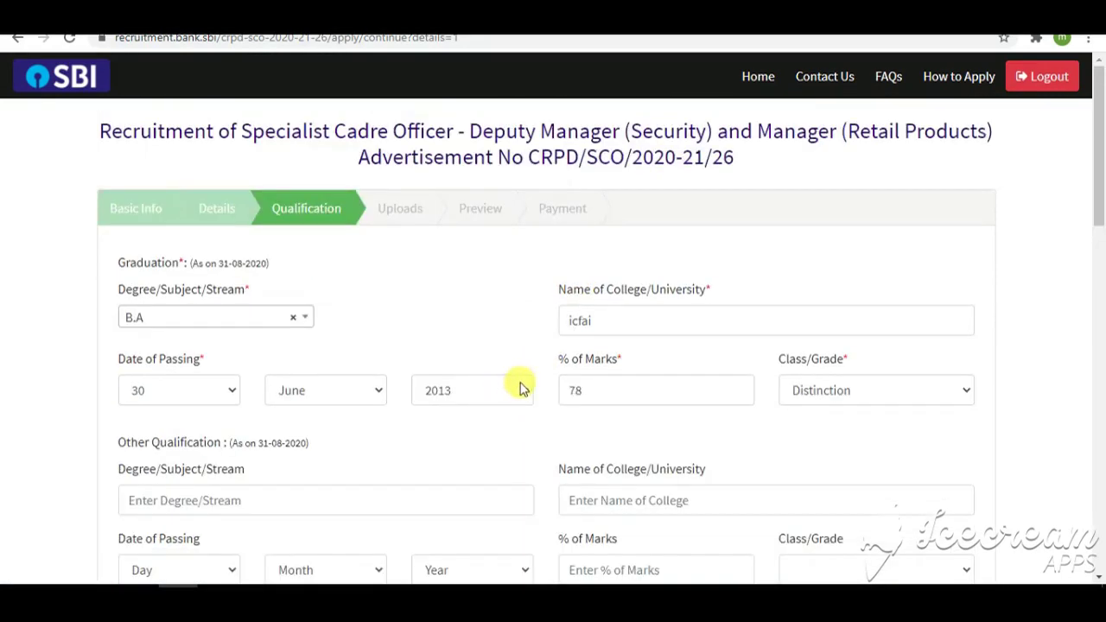
pyautogui.scroll(-1, 519, 383)
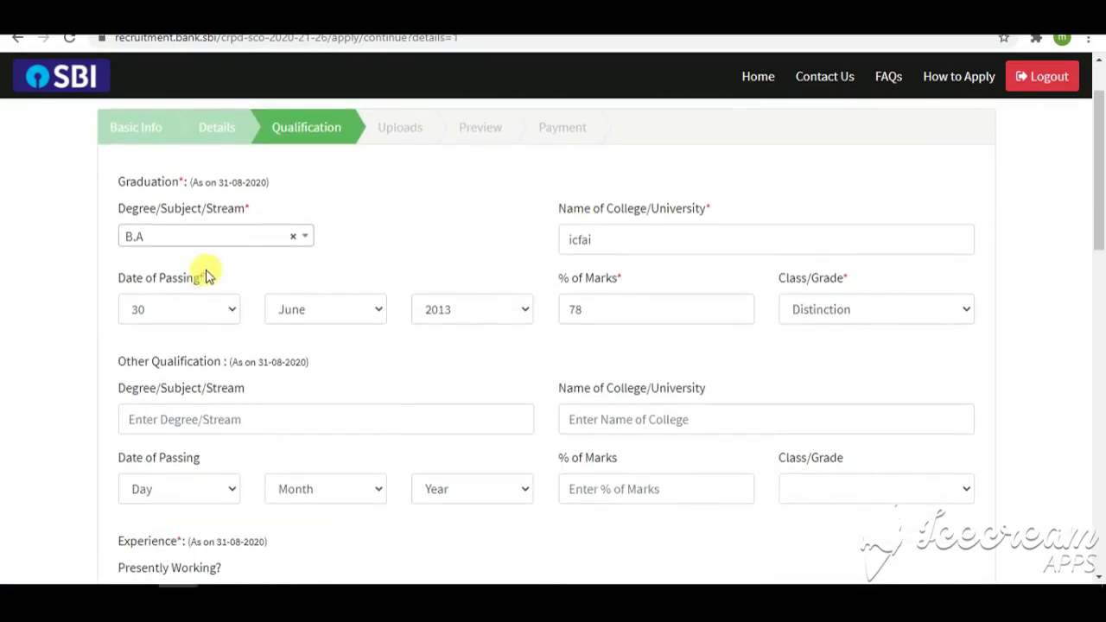
pyautogui.scroll(-3, 518, 277)
pyautogui.scroll(-2, 222, 370)
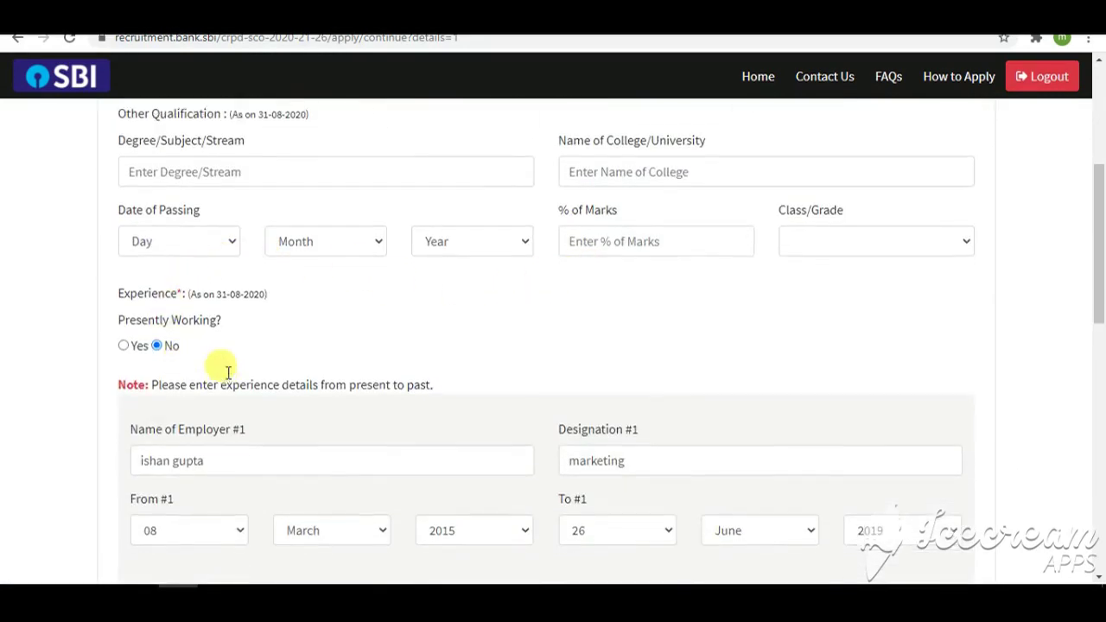
pyautogui.scroll(3, 152, 182)
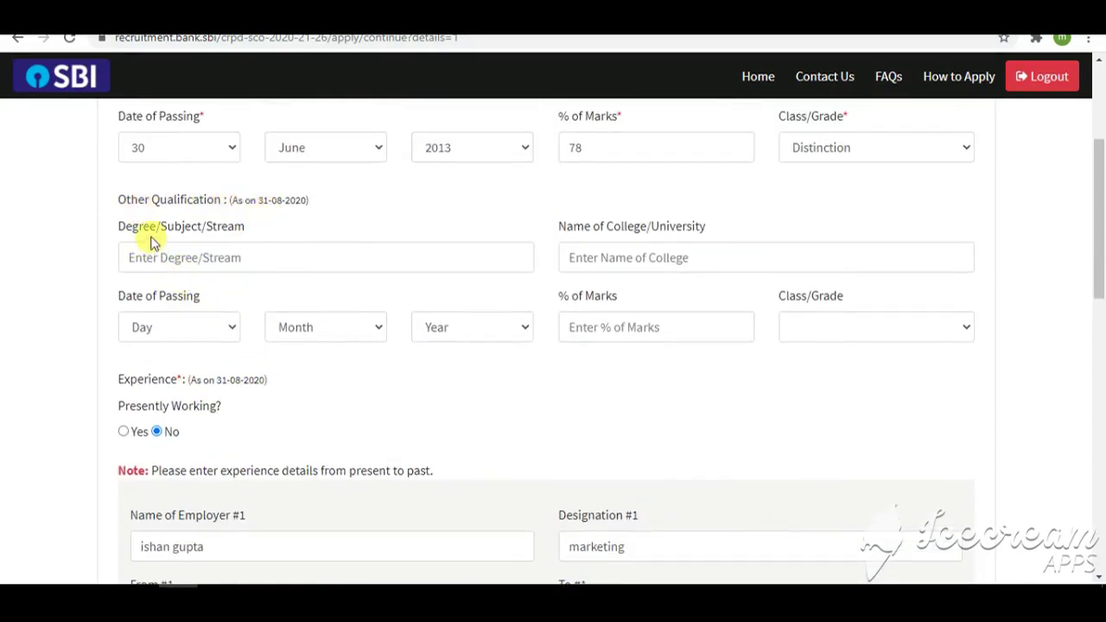
pyautogui.scroll(2, 207, 197)
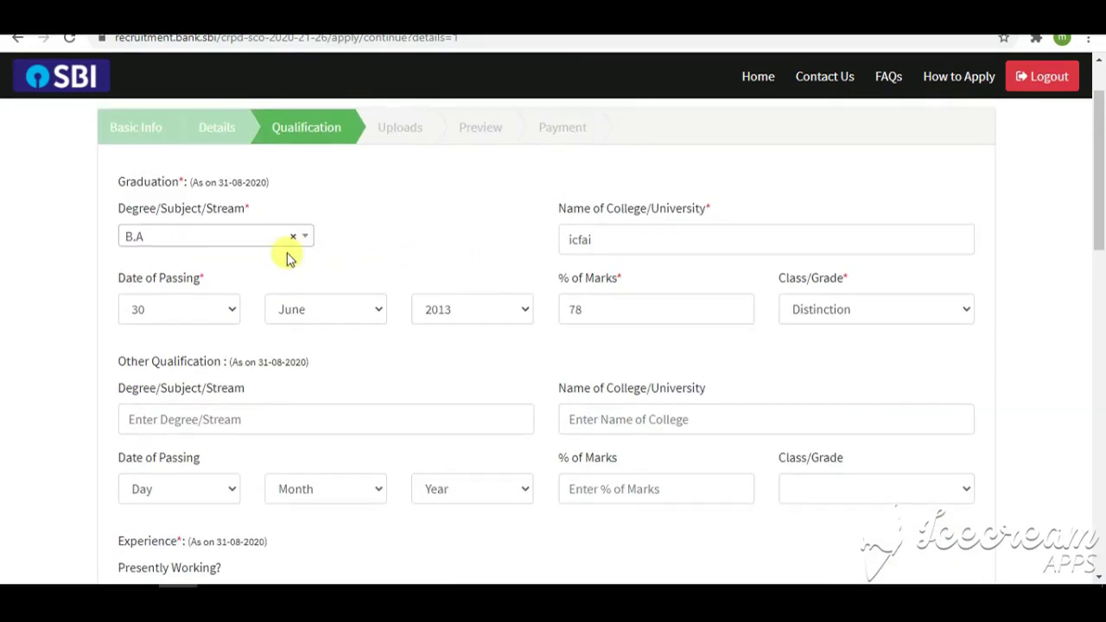
pyautogui.scroll(-2, 184, 334)
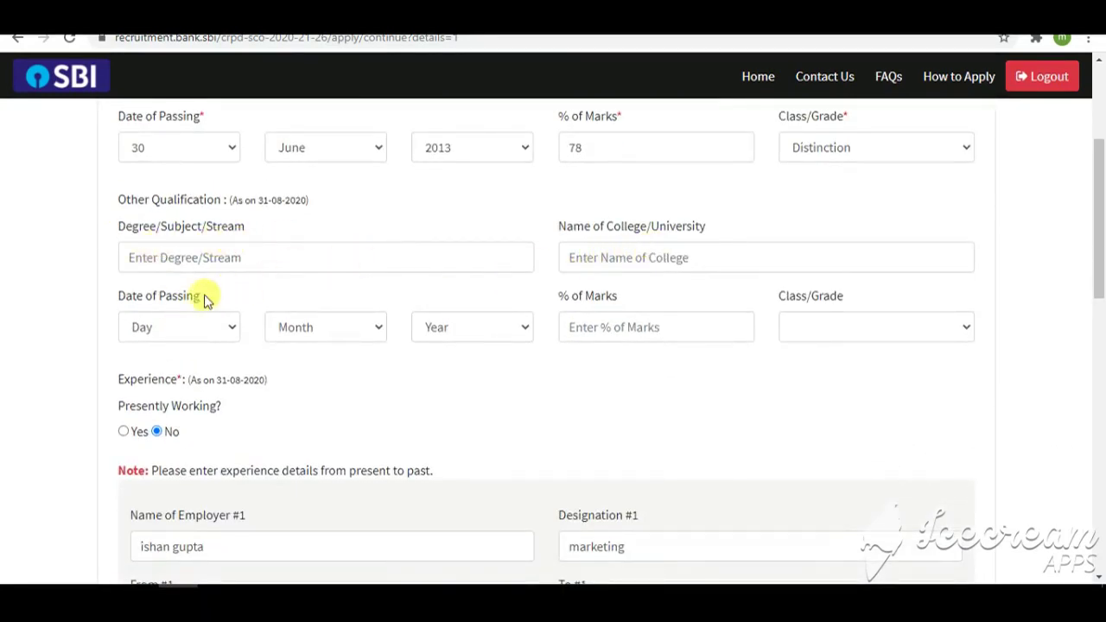
# Check the experience, language and opportunity source entries, and save the Qualification form to proceed to Uploads.
pyautogui.scroll(-2, 255, 337)
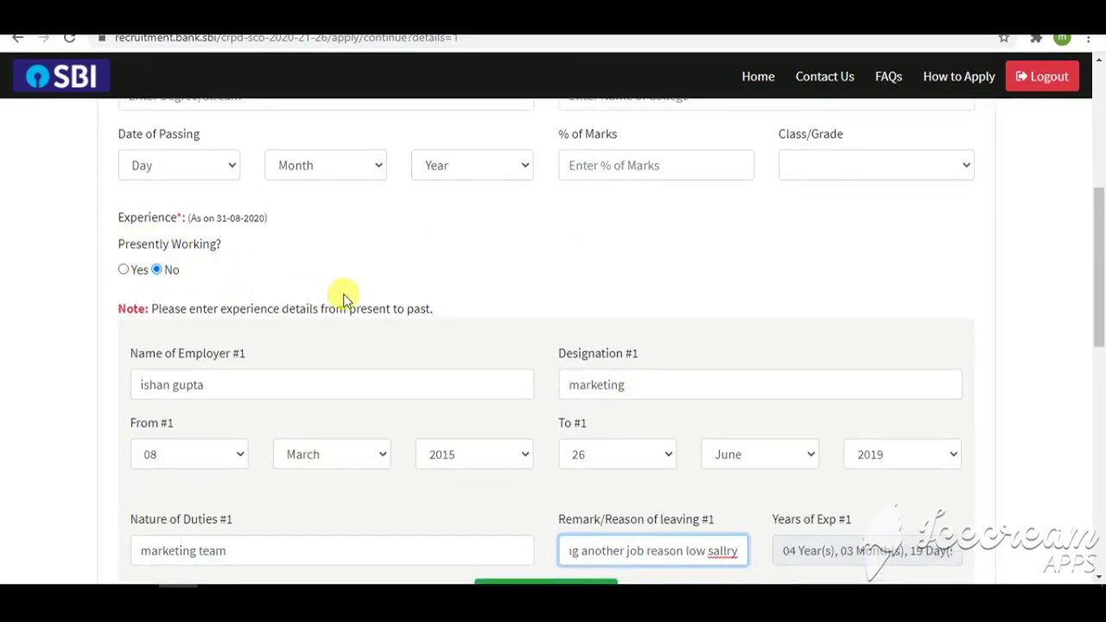
pyautogui.scroll(-2, 345, 294)
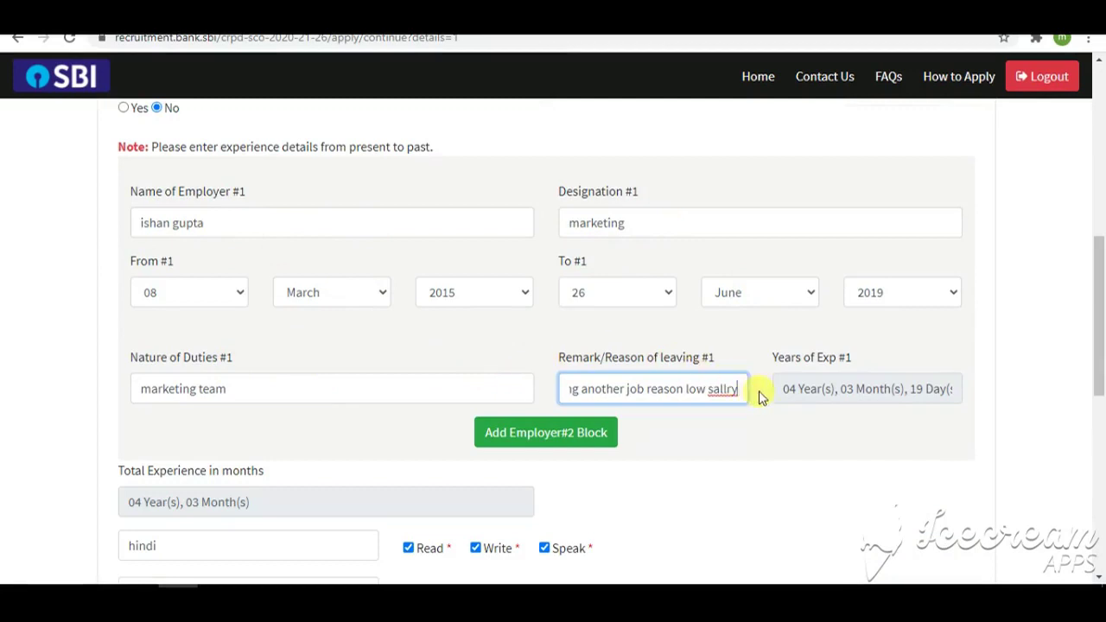
pyautogui.scroll(-2, 759, 390)
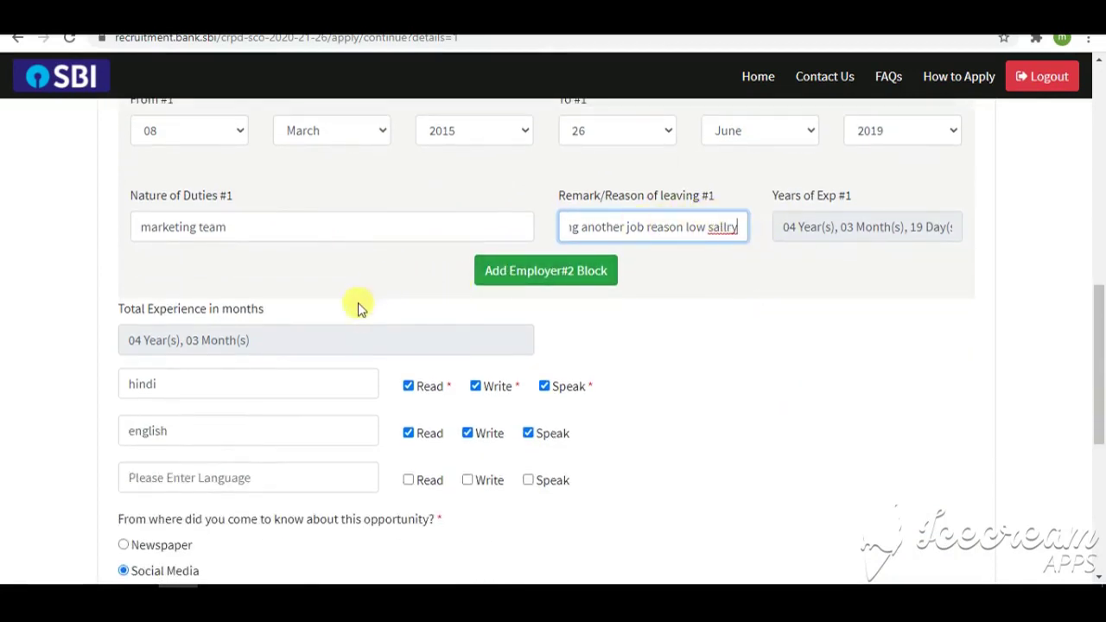
pyautogui.scroll(-4, 570, 362)
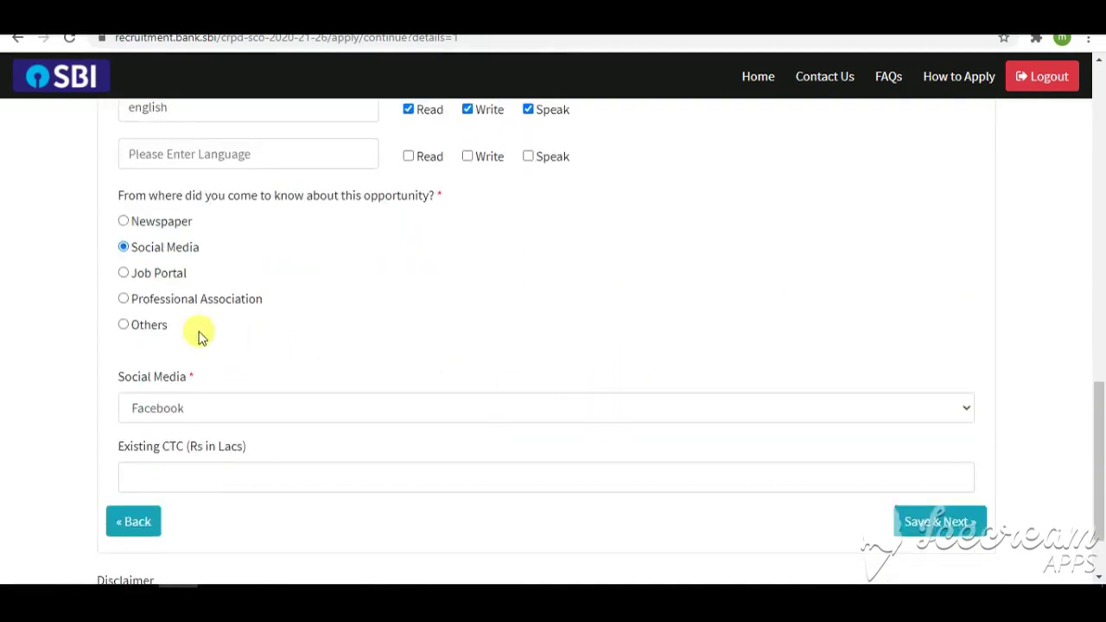
pyautogui.scroll(-1, 406, 371)
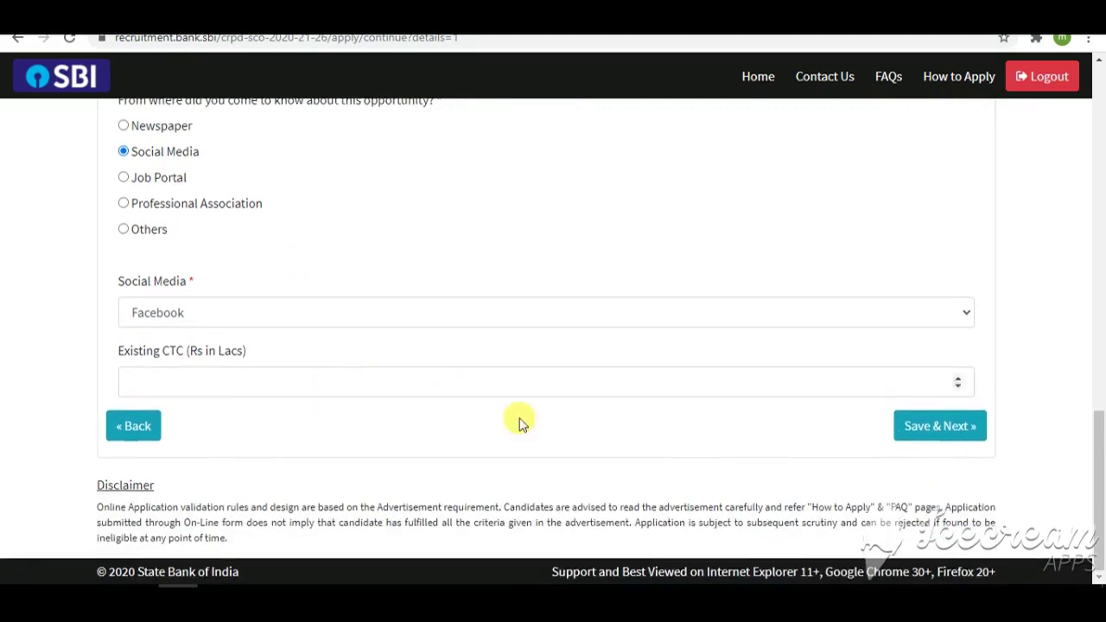
pyautogui.click(973, 439)
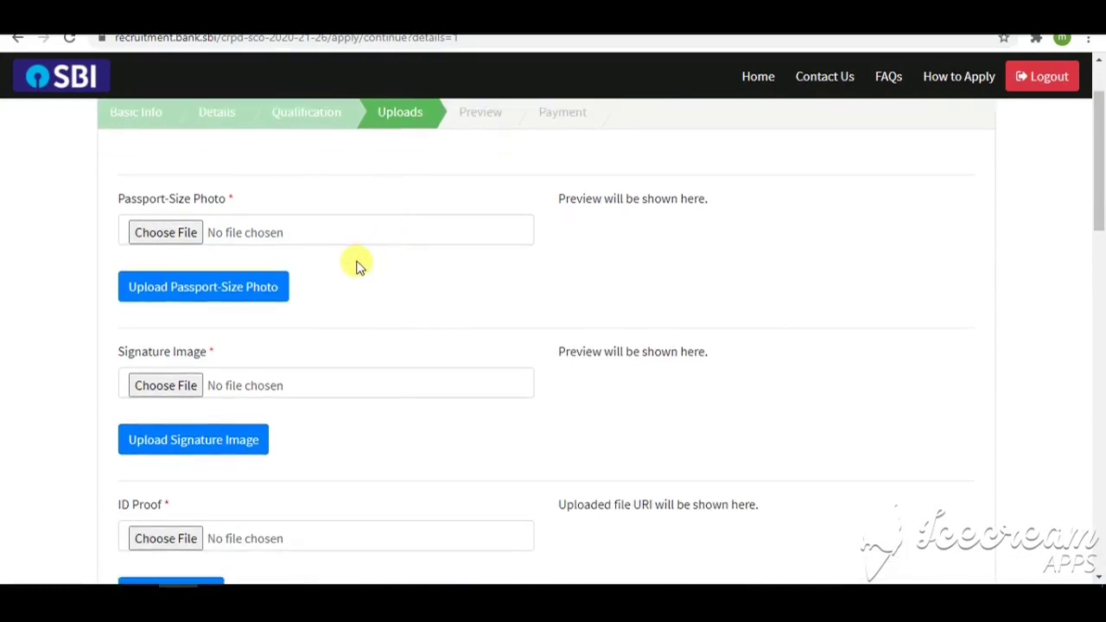
# Examine the upload fields for passport-size photo, signature image, ID proof, brief resume and educational certificates.
pyautogui.scroll(1, 359, 266)
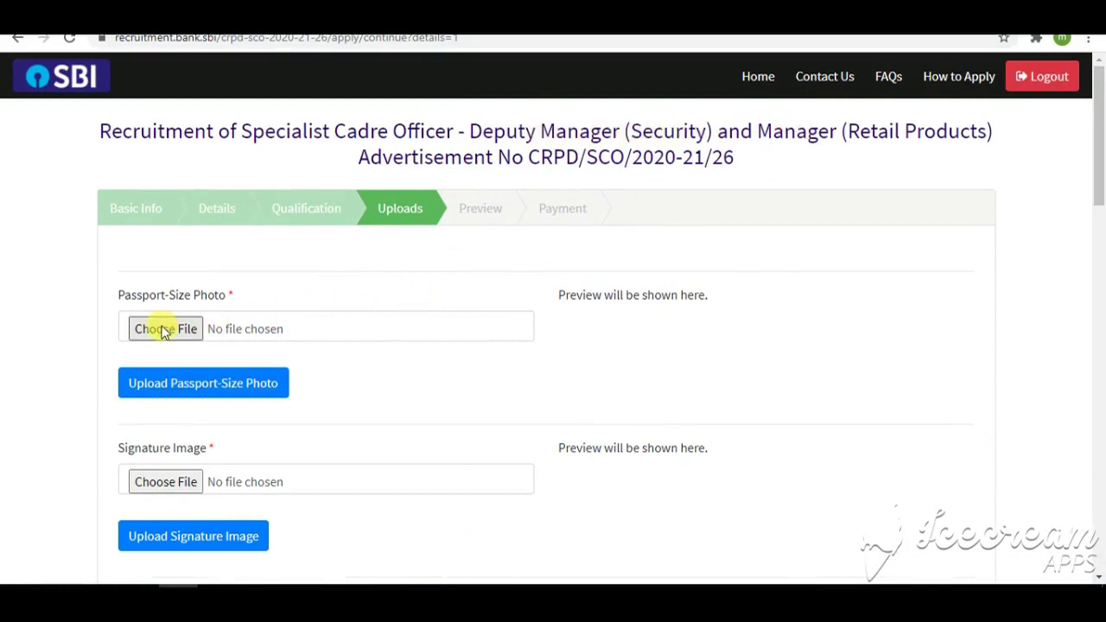
pyautogui.scroll(-1, 276, 367)
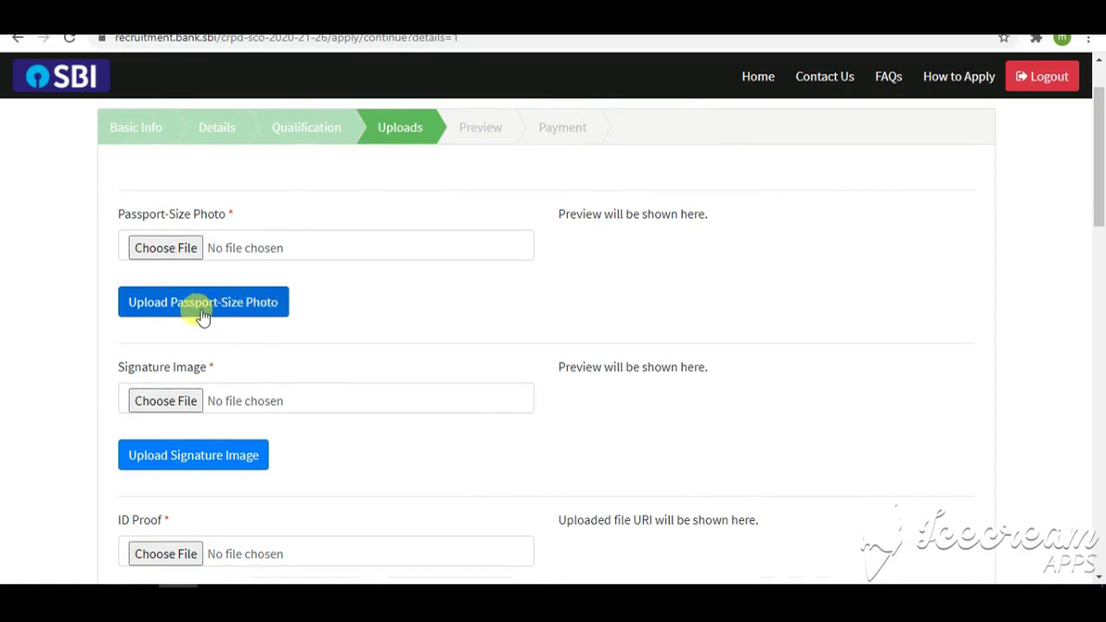
pyautogui.scroll(-2, 212, 290)
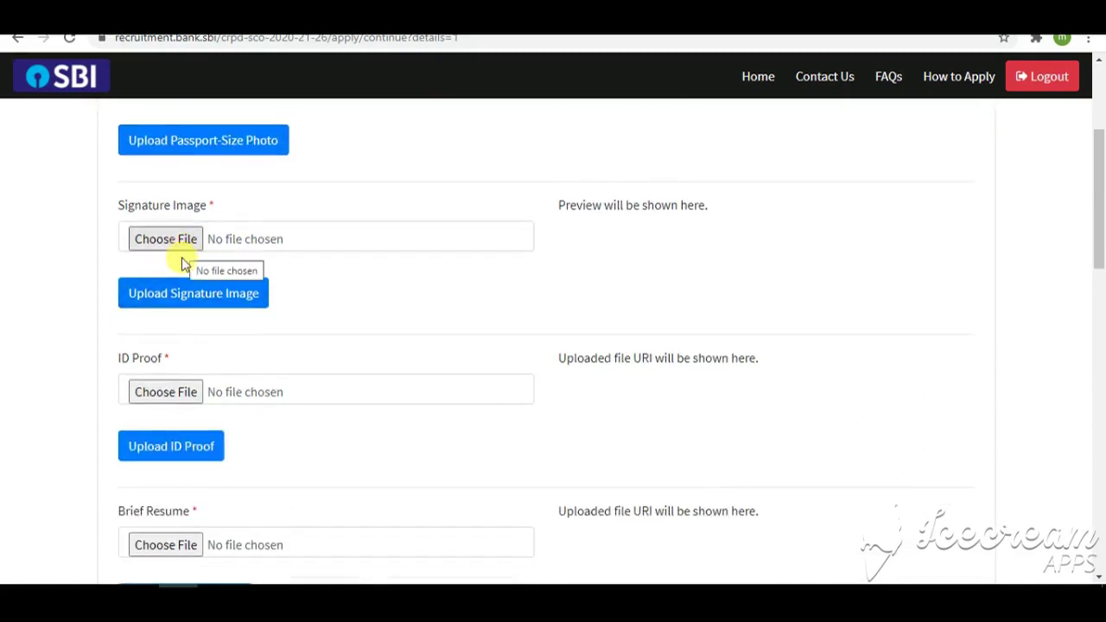
pyautogui.scroll(-1, 207, 385)
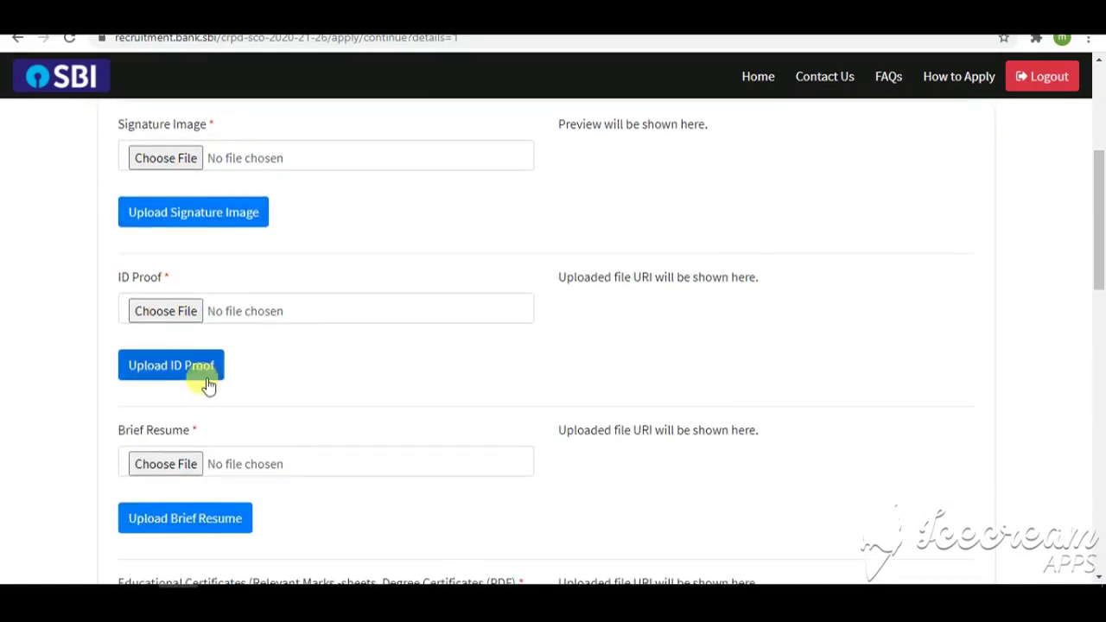
pyautogui.scroll(-1, 178, 378)
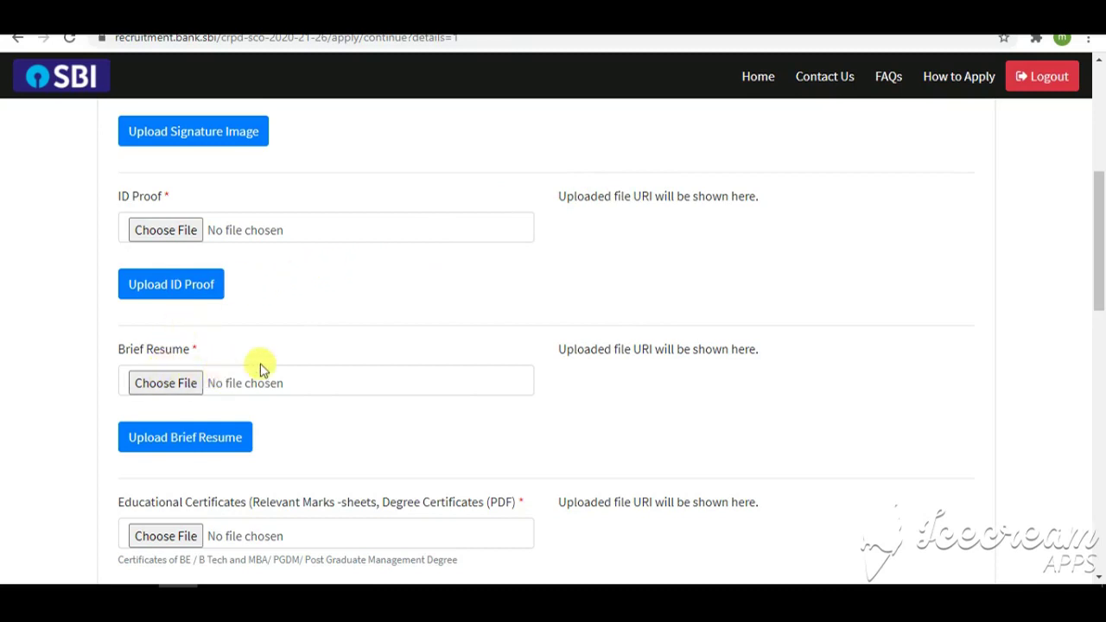
pyautogui.scroll(-2, 259, 366)
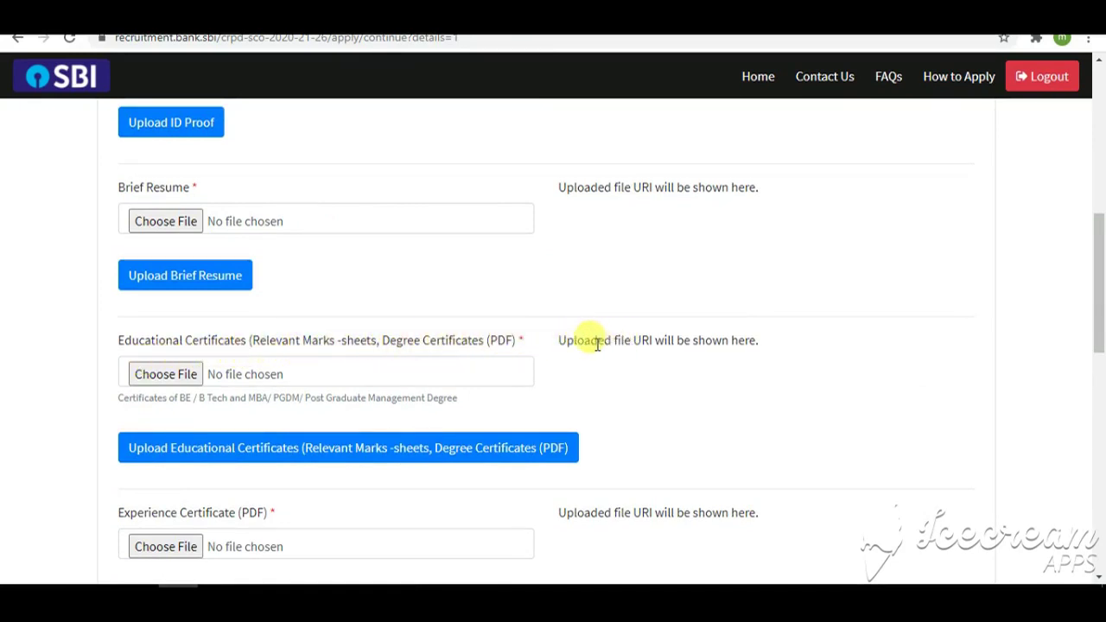
# Examine the upload fields for the experience, discharge, PWD and Caste/EWS certificates and any other document.
pyautogui.scroll(-1, 596, 344)
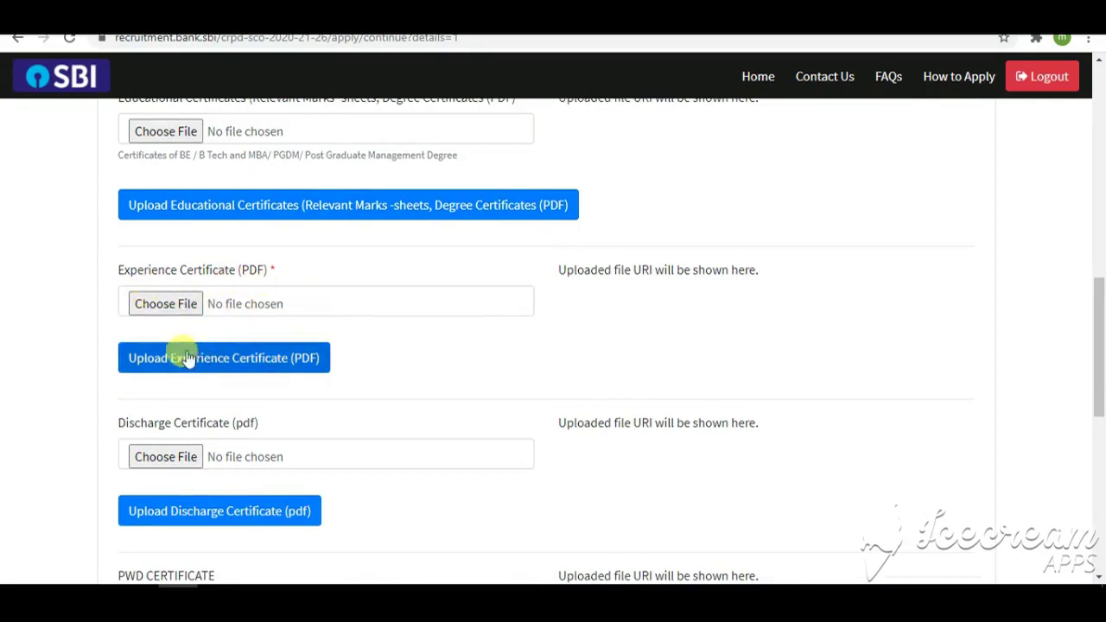
pyautogui.scroll(-2, 172, 345)
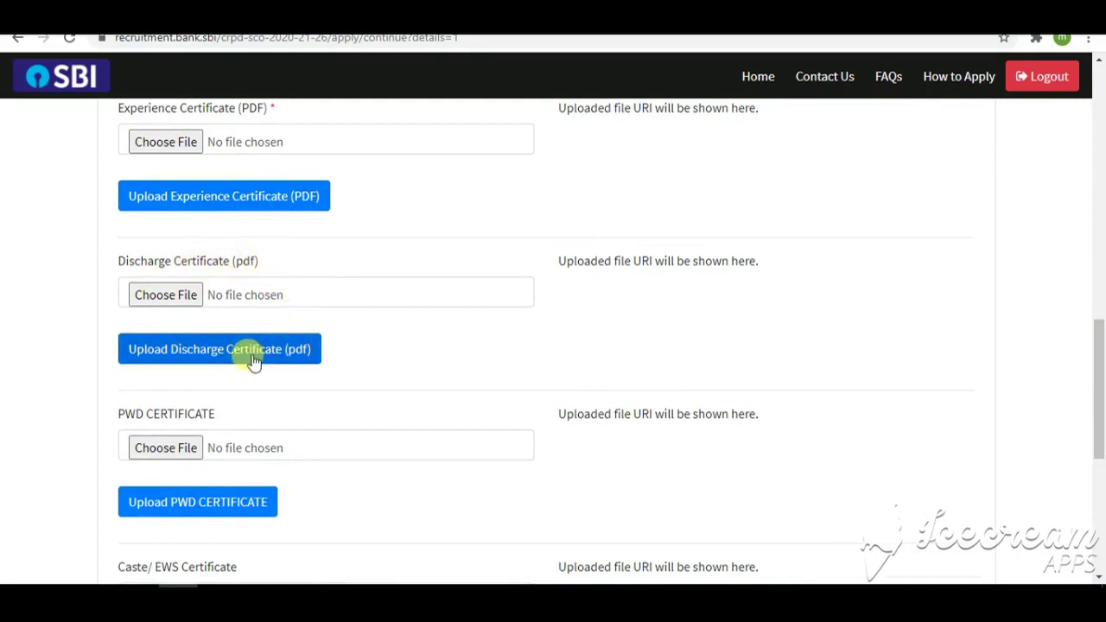
pyautogui.scroll(-2, 233, 341)
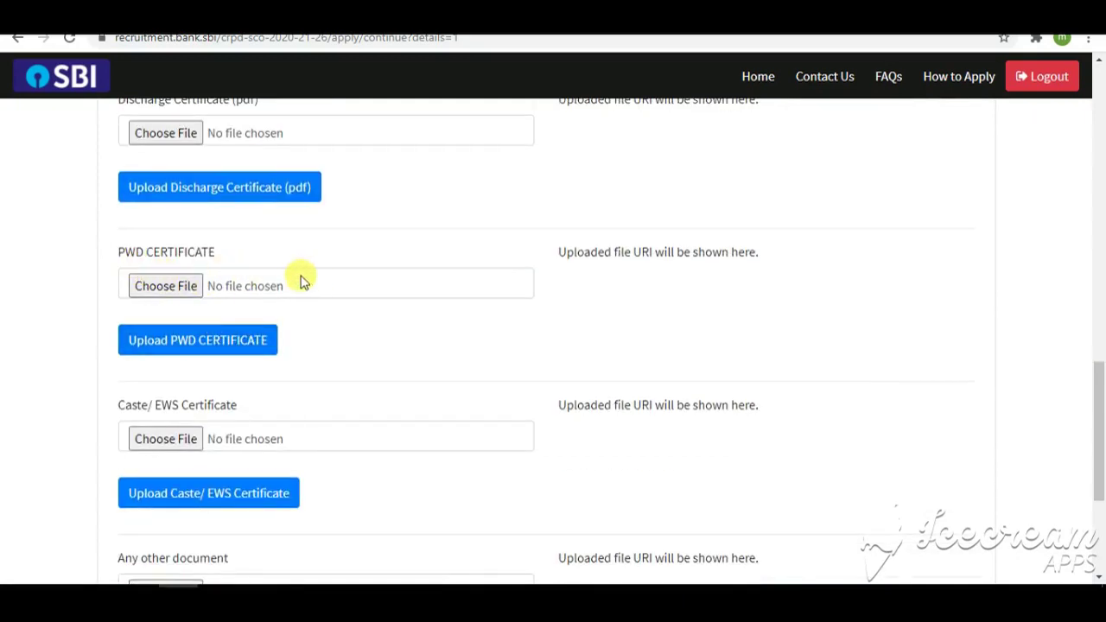
pyautogui.scroll(-2, 140, 373)
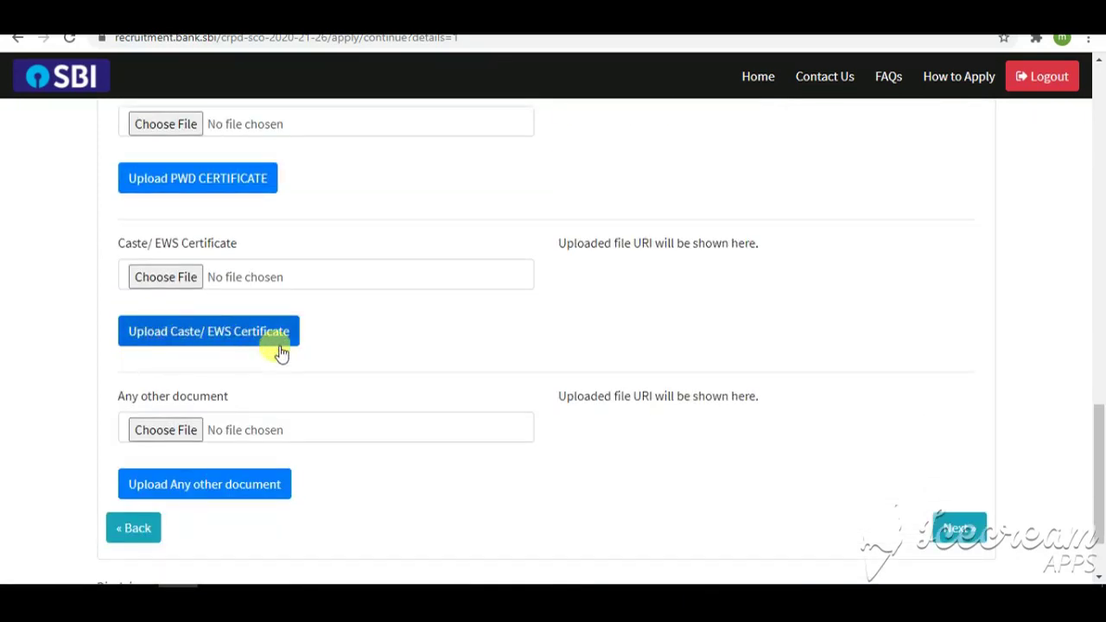
pyautogui.scroll(-2, 272, 353)
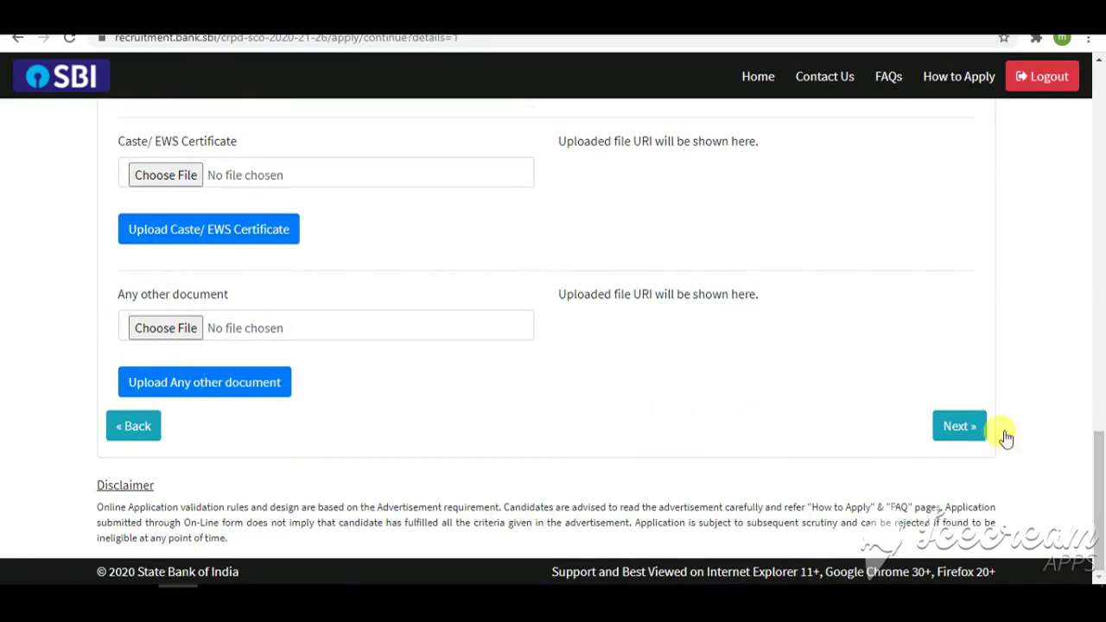
# Return to the start of the Uploads form and look over the remaining Preview and Payment stages.
pyautogui.scroll(15, 1002, 441)
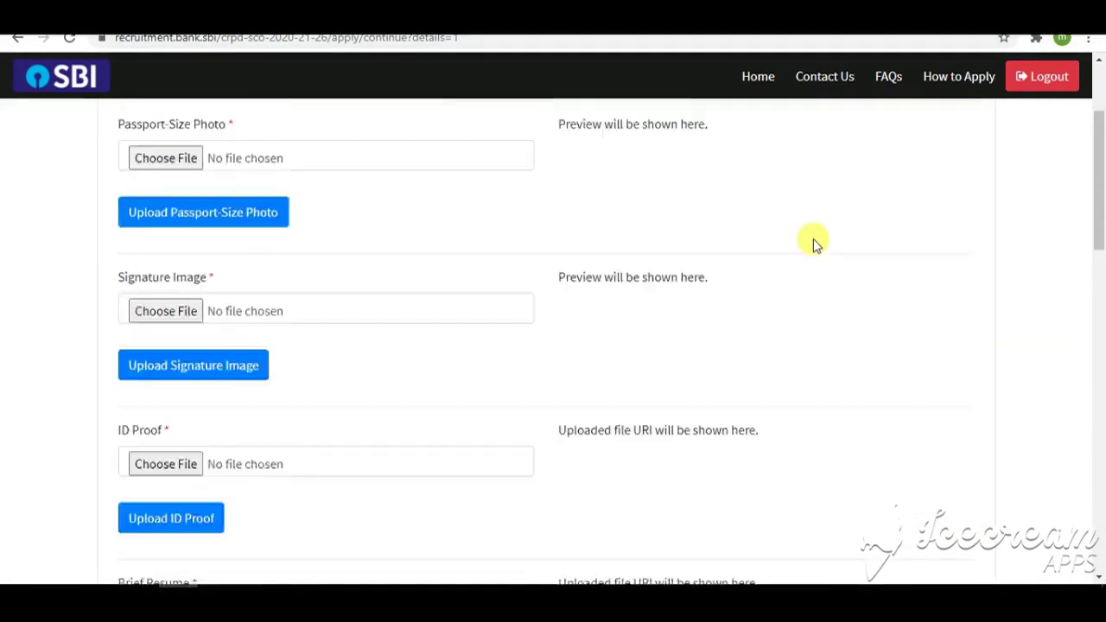
pyautogui.scroll(3, 812, 245)
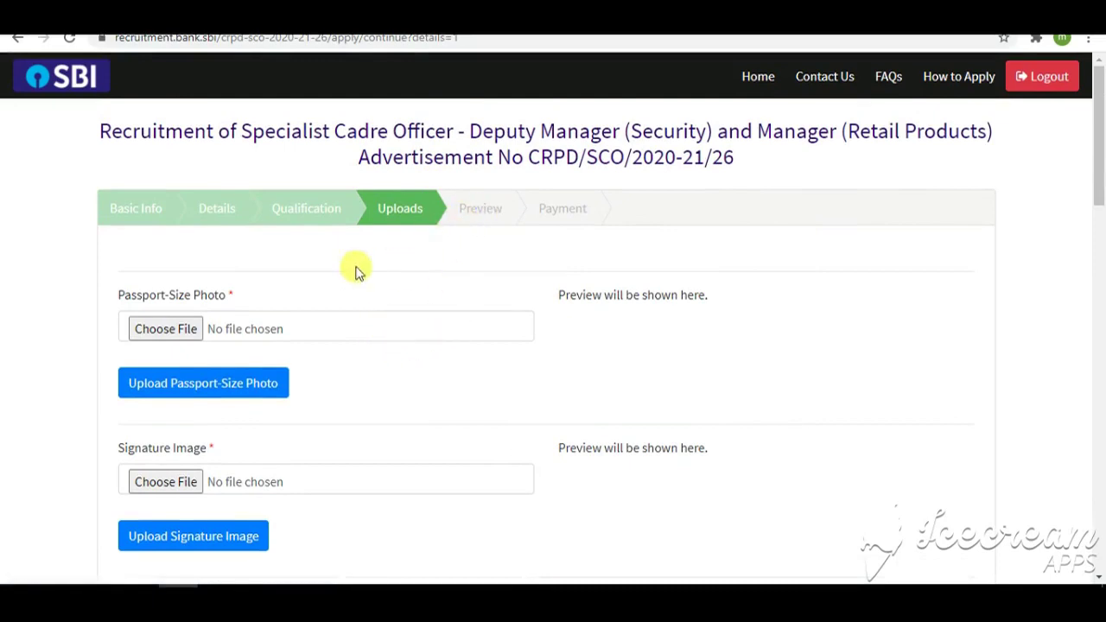
pyautogui.scroll(-2, 470, 344)
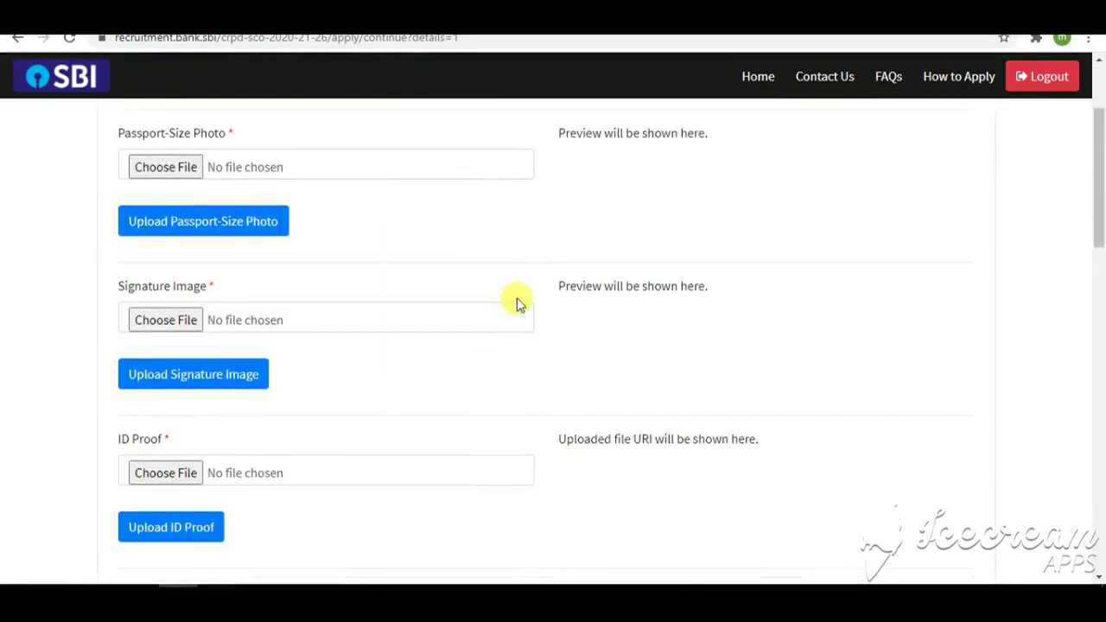
pyautogui.scroll(2, 516, 301)
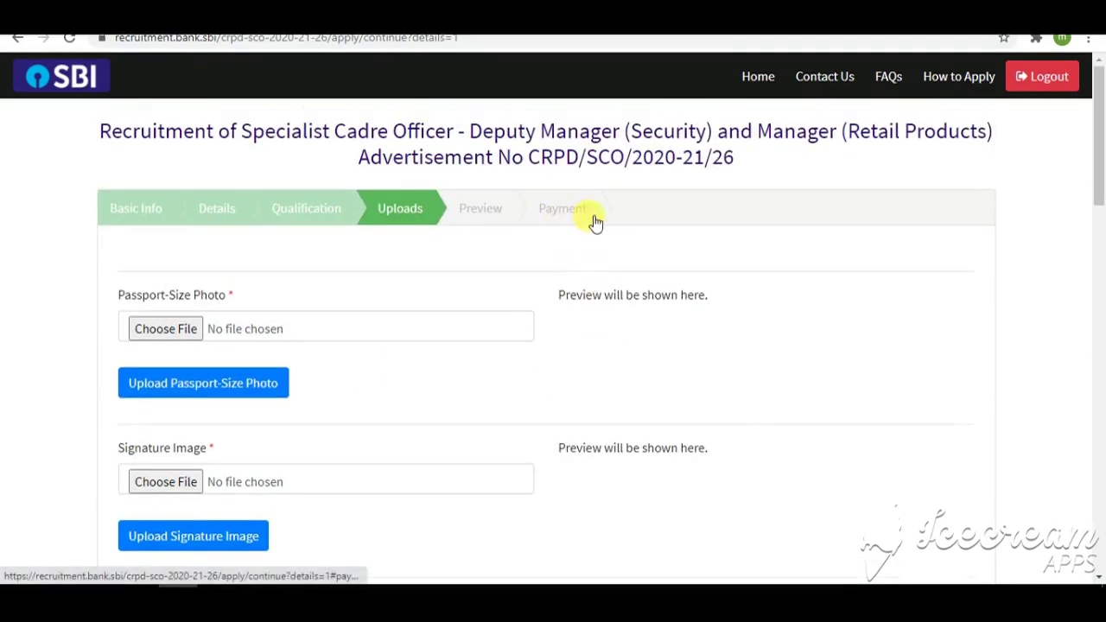